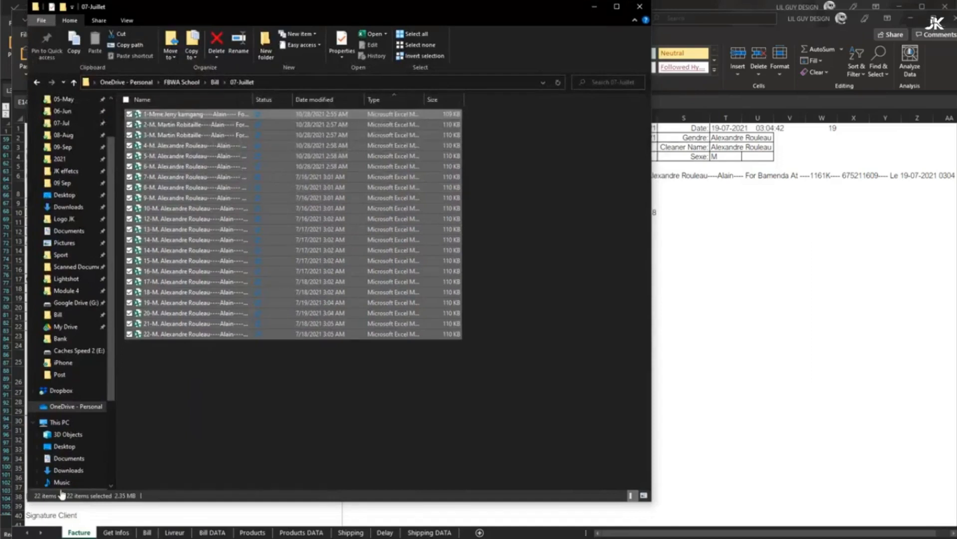
- Create a new folder named Bilan inside the FBWA School folder
{"action": "left_click", "coordinate": [280, 418]}
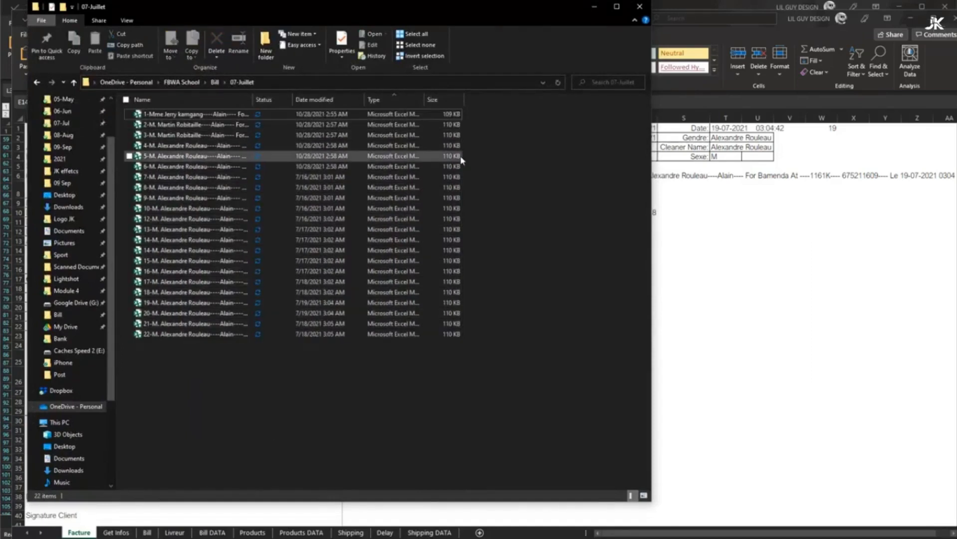
{"action": "left_click", "coordinate": [182, 82]}
{"action": "left_click", "coordinate": [267, 53]}
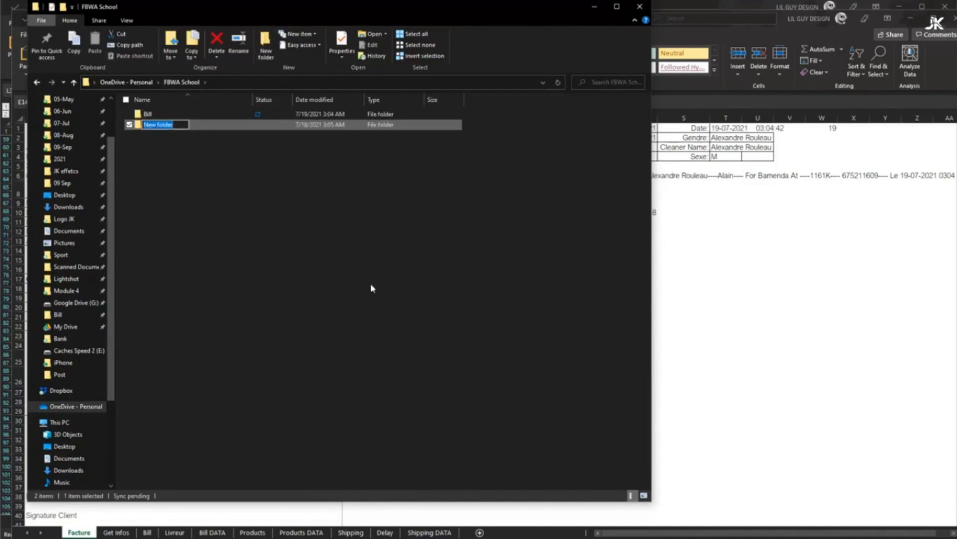
{"action": "type", "text": "Bilan"}
{"action": "left_click", "coordinate": [371, 288]}
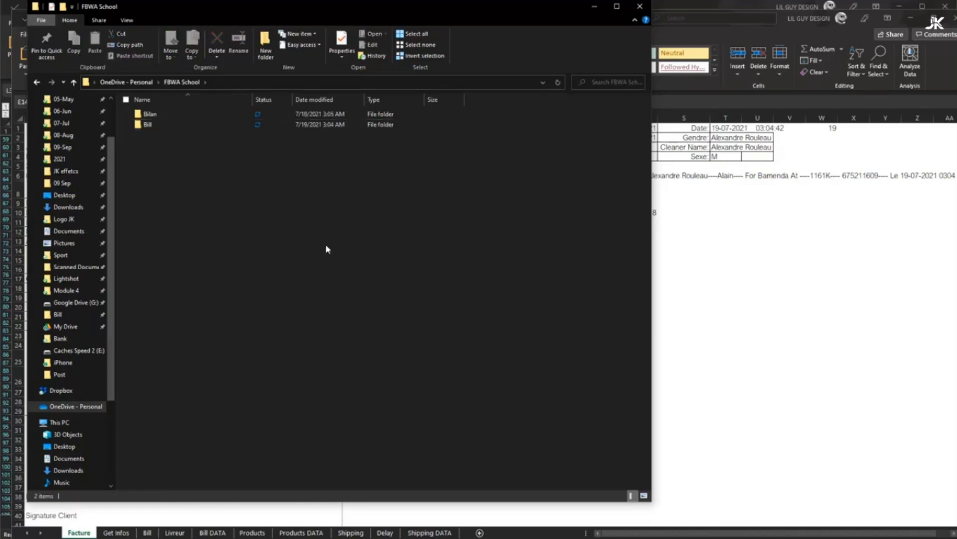
- Create a Microsoft Excel worksheet named "Juillet Bilan - Marque" inside the Bilan folder
{"action": "double_click", "coordinate": [196, 113]}
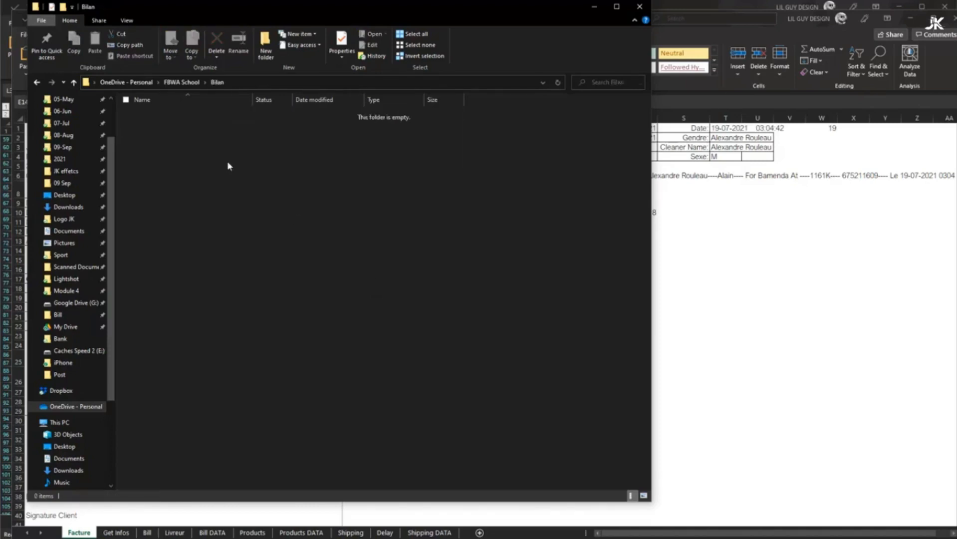
{"action": "right_click", "coordinate": [228, 165]}
{"action": "mouse_move", "coordinate": [130, 342]}
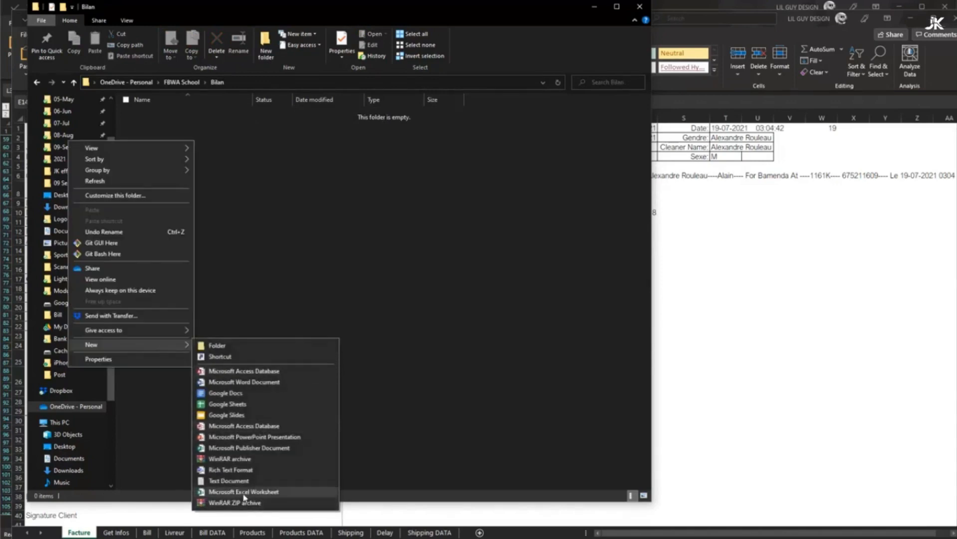
{"action": "left_click", "coordinate": [252, 491]}
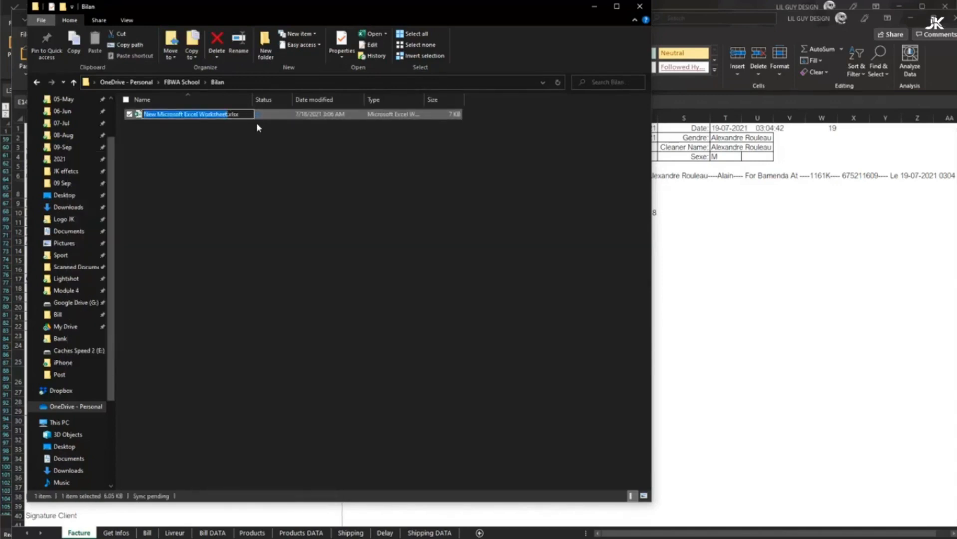
{"action": "type", "text": "Juillet"}
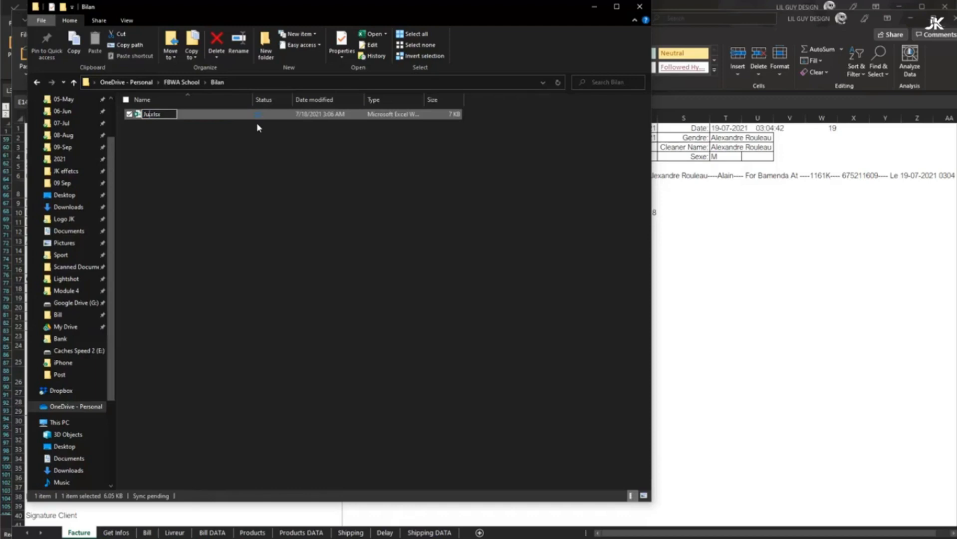
{"action": "type", "text": " Bilan- Marque"}
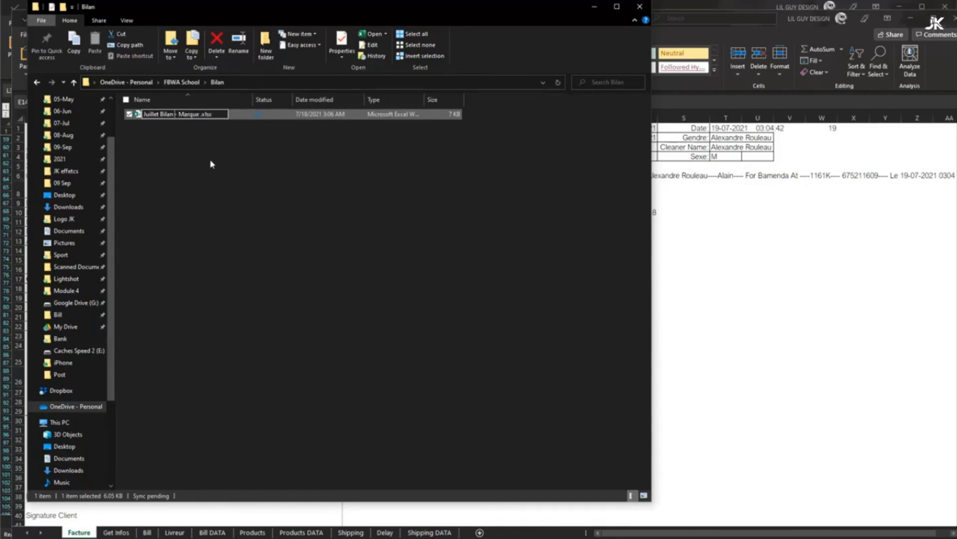
{"action": "key", "text": "Return"}
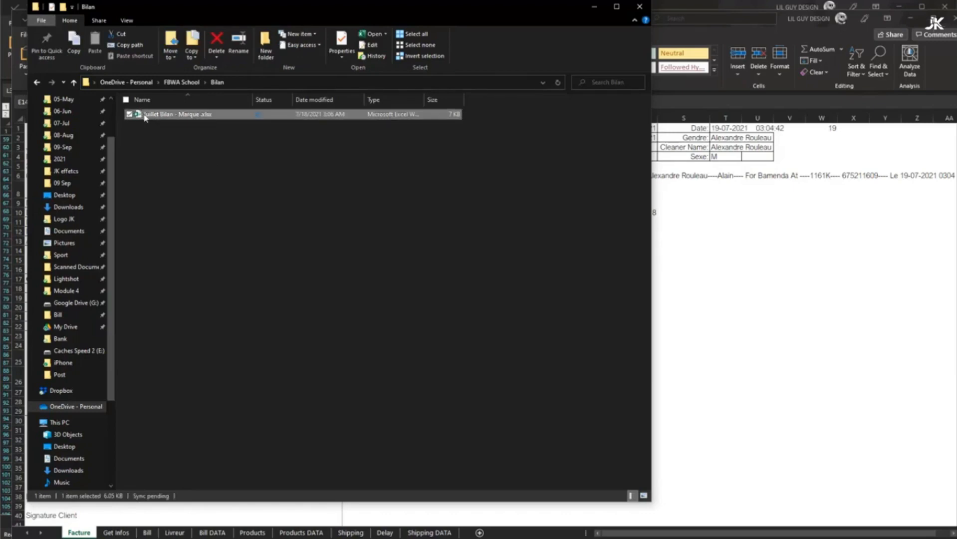
- Add the prefix "07-" to the new workbook's file name
{"action": "left_click", "coordinate": [145, 115]}
{"action": "key", "text": "Home"}
{"action": "type", "text": "07-"}
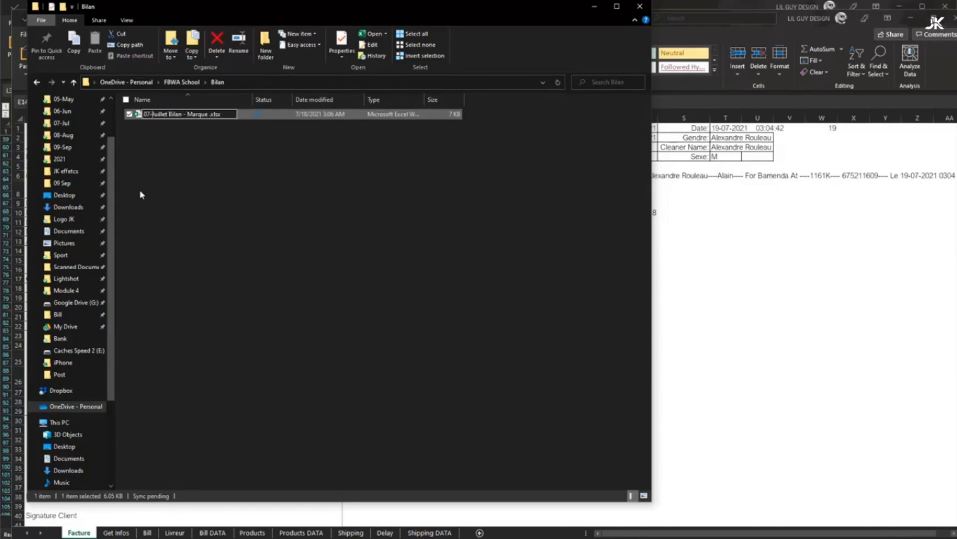
{"action": "left_click", "coordinate": [140, 194]}
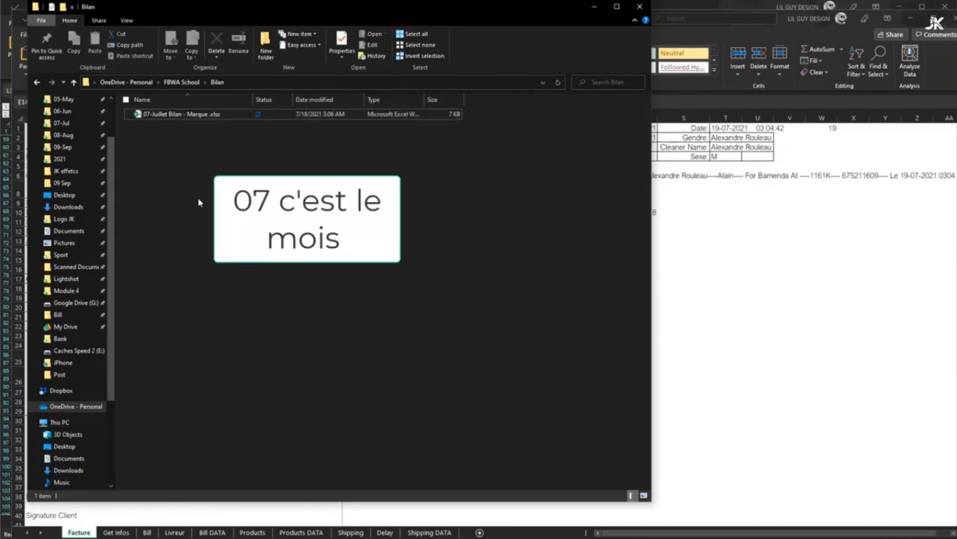
- Open the 07-Juillet Bilan - Marque workbook, minimizing the other workbook that covers the folder
{"action": "left_click", "coordinate": [199, 117]}
{"action": "double_click", "coordinate": [199, 117]}
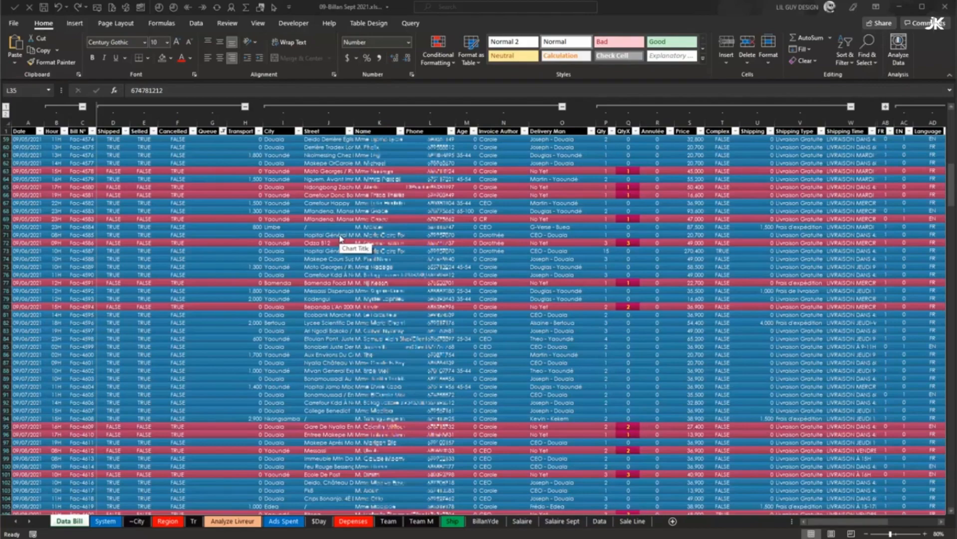
{"action": "left_click", "coordinate": [898, 7]}
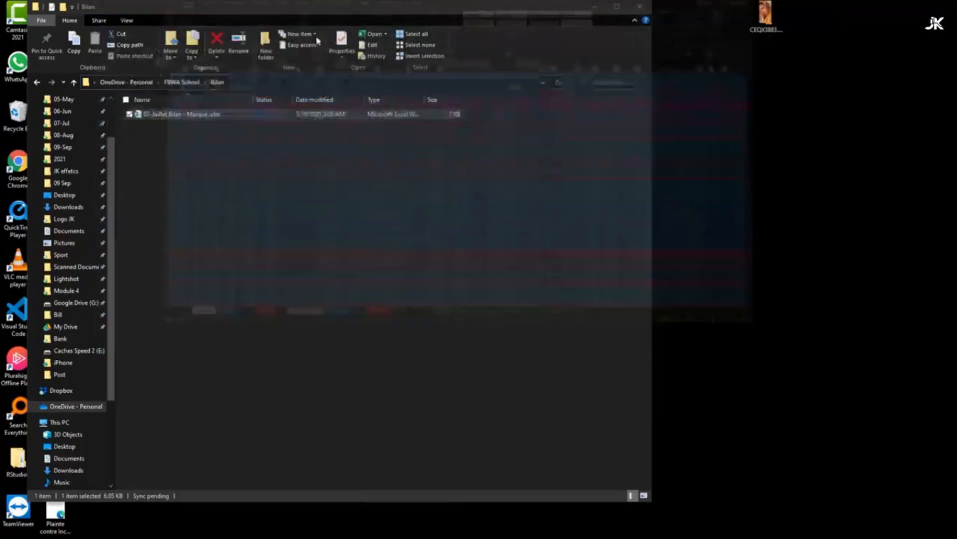
{"action": "double_click", "coordinate": [171, 115]}
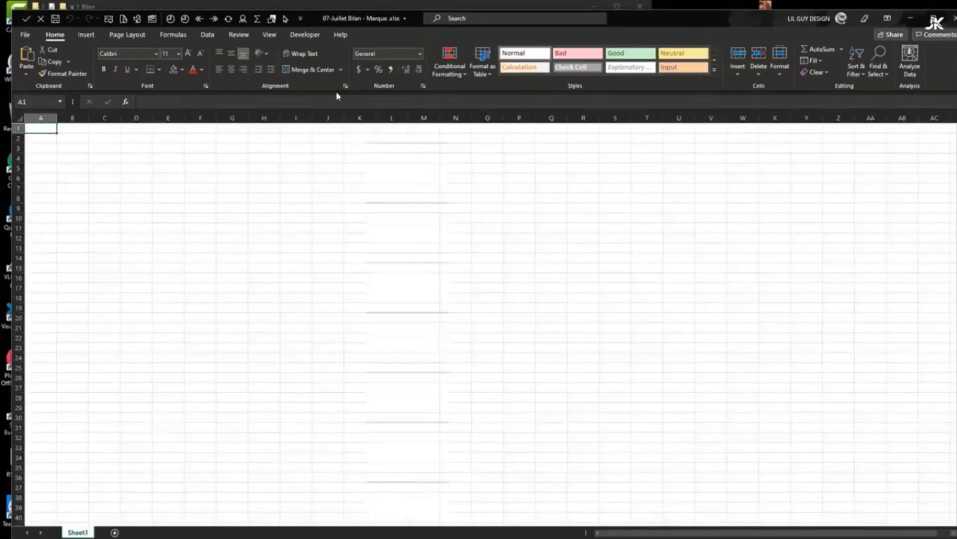
- Start a data import from a folder, using FBWA School > Bill > 07-Juillet as the source
{"action": "left_click", "coordinate": [209, 39]}
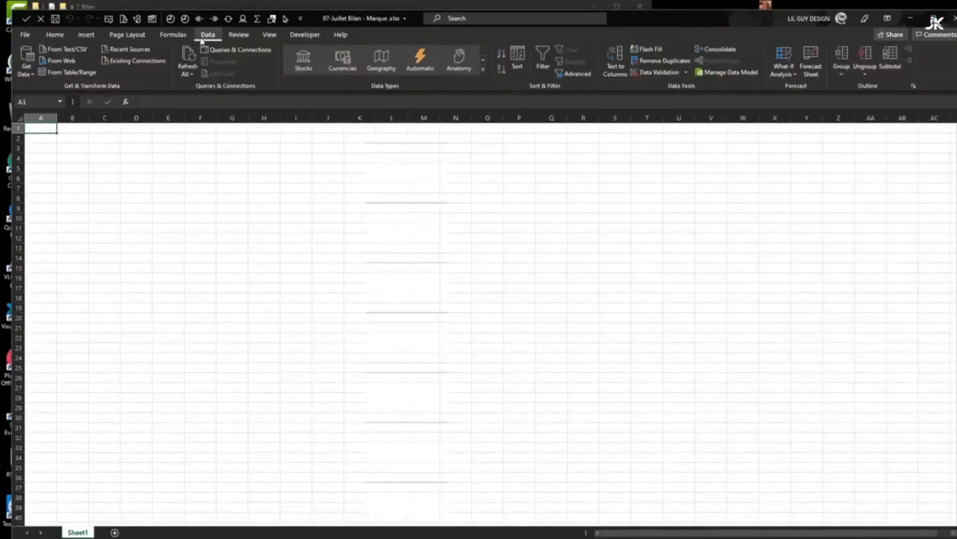
{"action": "left_click", "coordinate": [31, 57]}
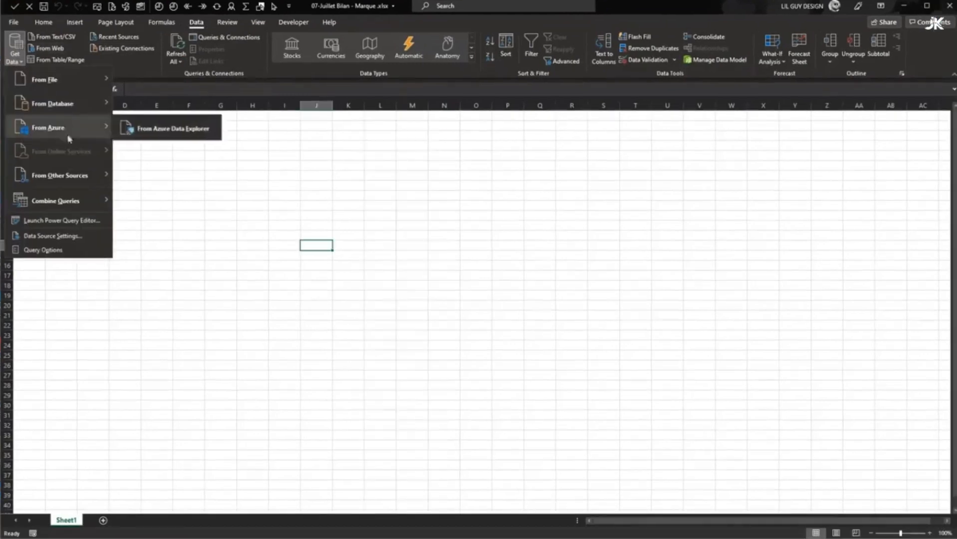
{"action": "mouse_move", "coordinate": [83, 96]}
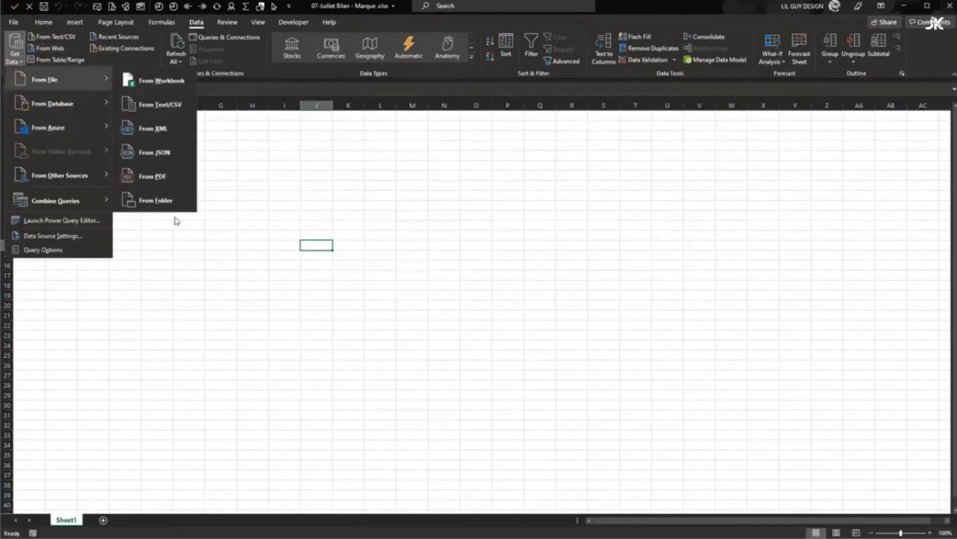
{"action": "left_click", "coordinate": [155, 202]}
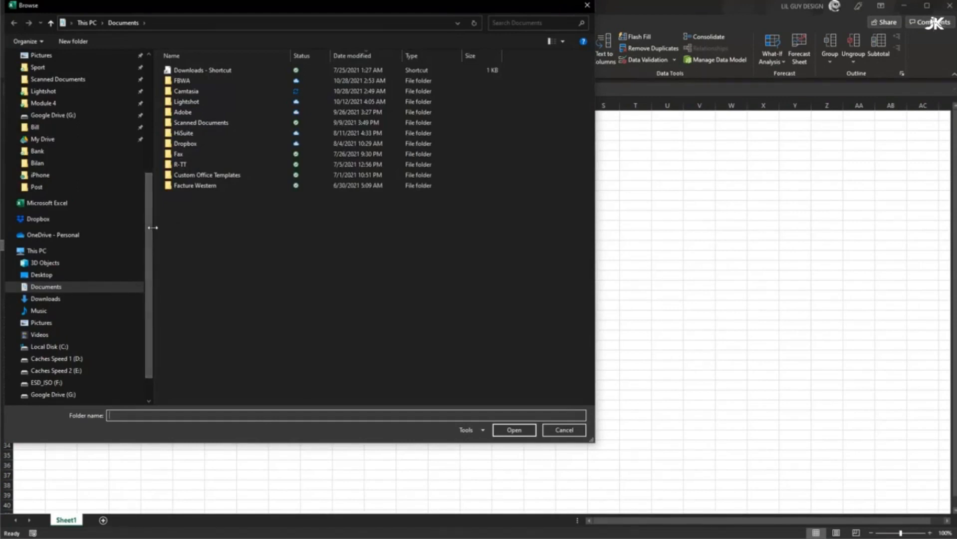
{"action": "left_click", "coordinate": [52, 235]}
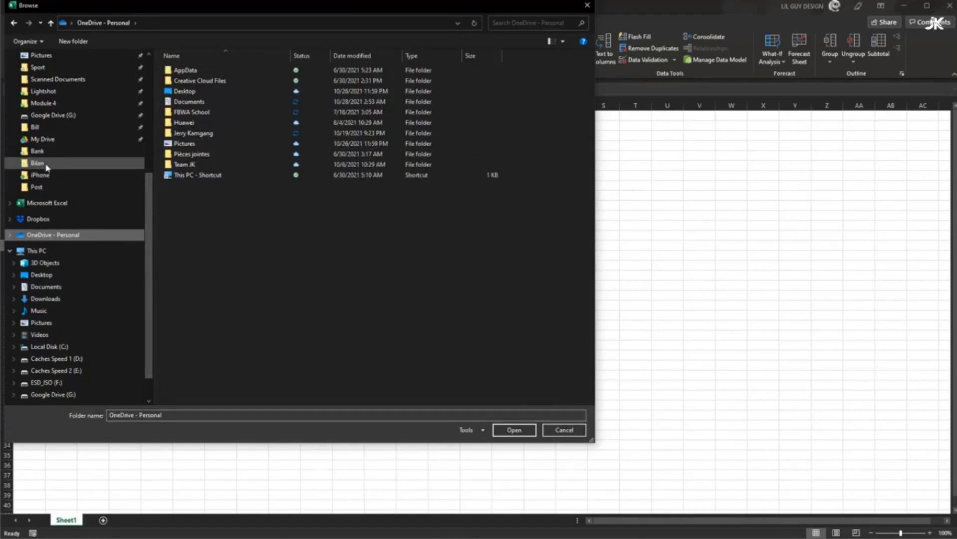
{"action": "left_click", "coordinate": [38, 127]}
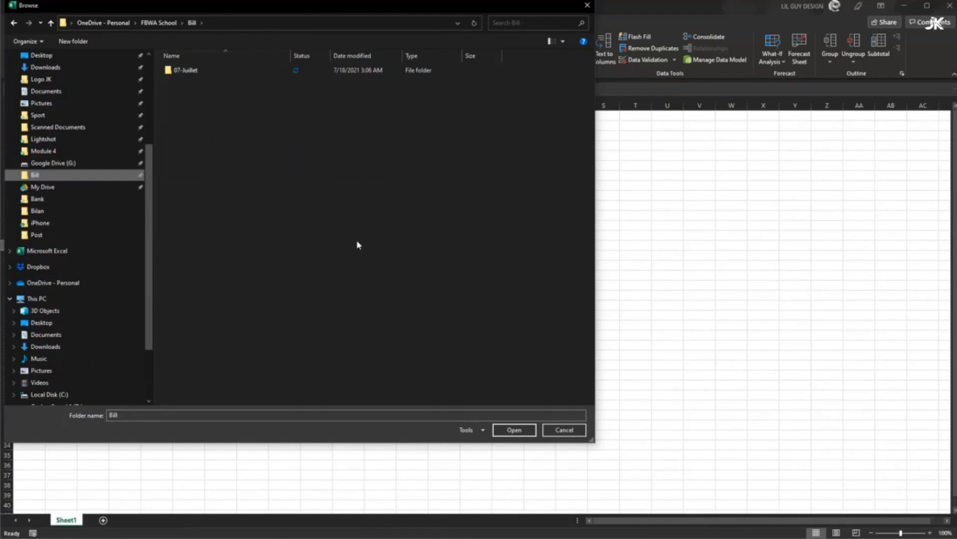
{"action": "double_click", "coordinate": [190, 71]}
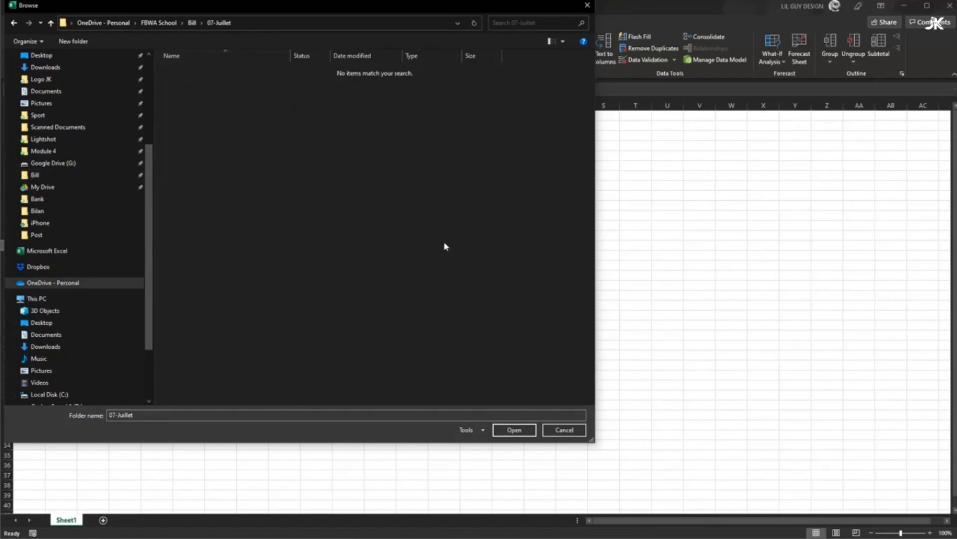
{"action": "left_click", "coordinate": [514, 432]}
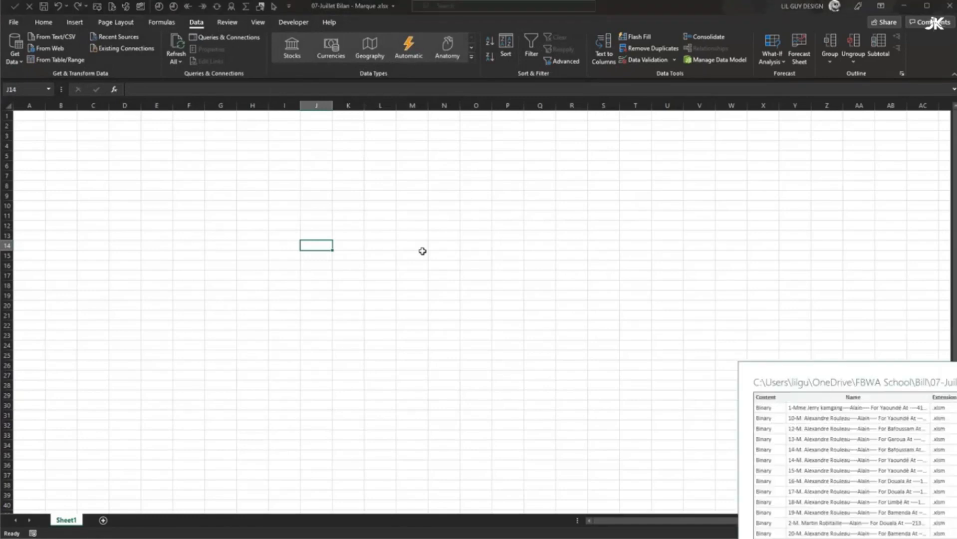
- Send the folder's file list to Power Query for transformation and remove every column except Content
{"action": "left_click_drag", "start_coordinate": [793, 379], "coordinate": [198, 113]}
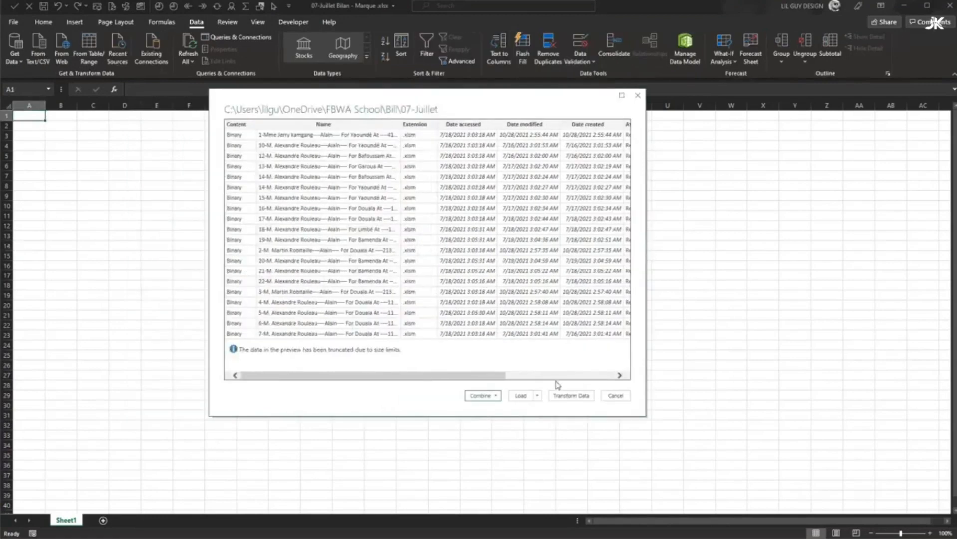
{"action": "left_click", "coordinate": [569, 399]}
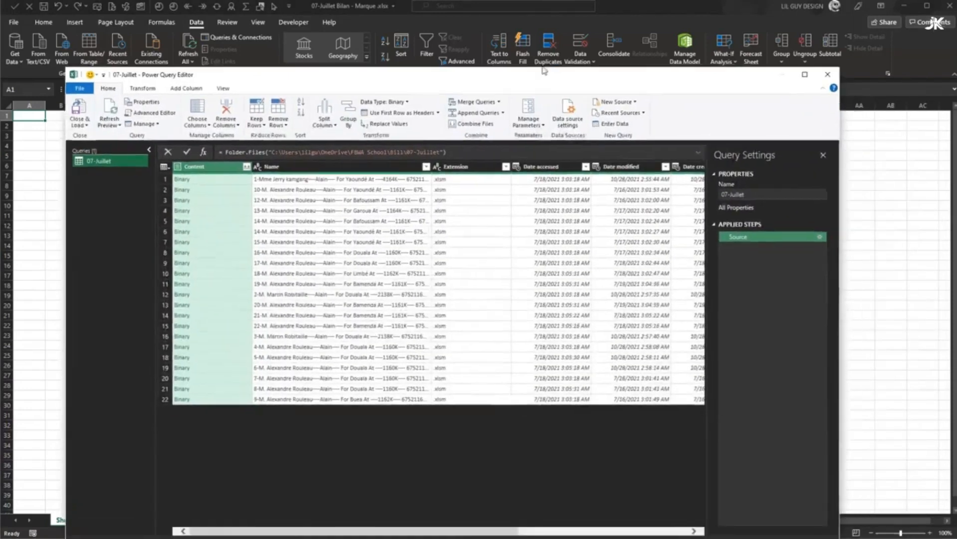
{"action": "left_click_drag", "start_coordinate": [543, 70], "coordinate": [498, 18]}
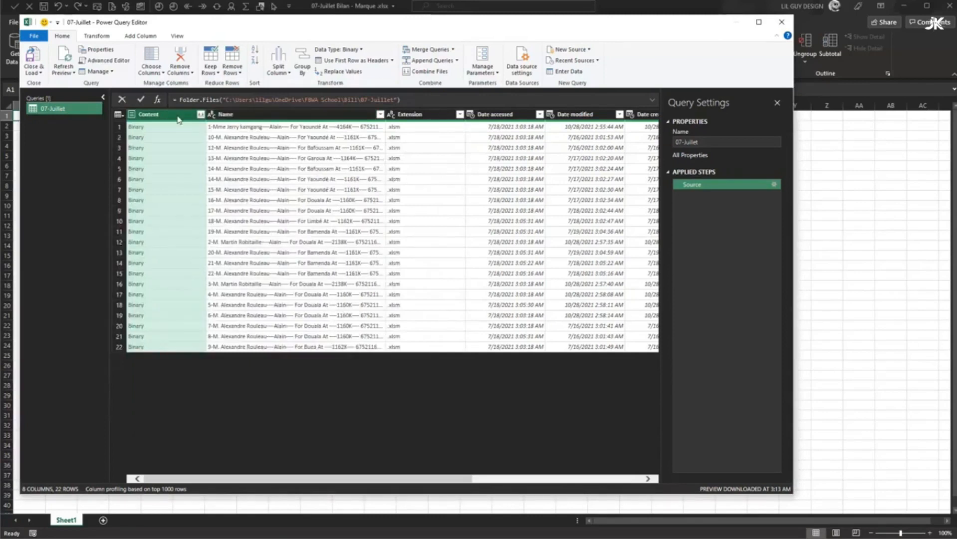
{"action": "left_click", "coordinate": [186, 72]}
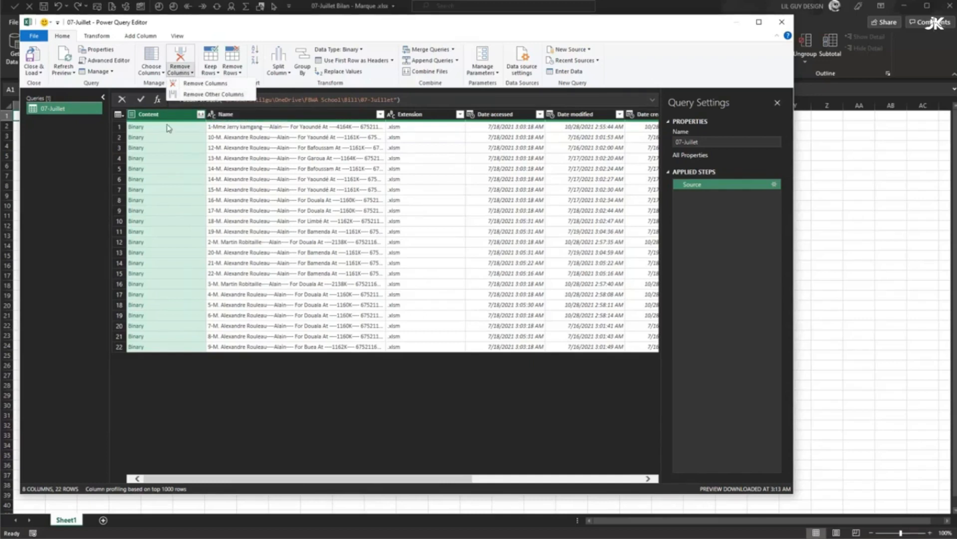
{"action": "left_click", "coordinate": [200, 95]}
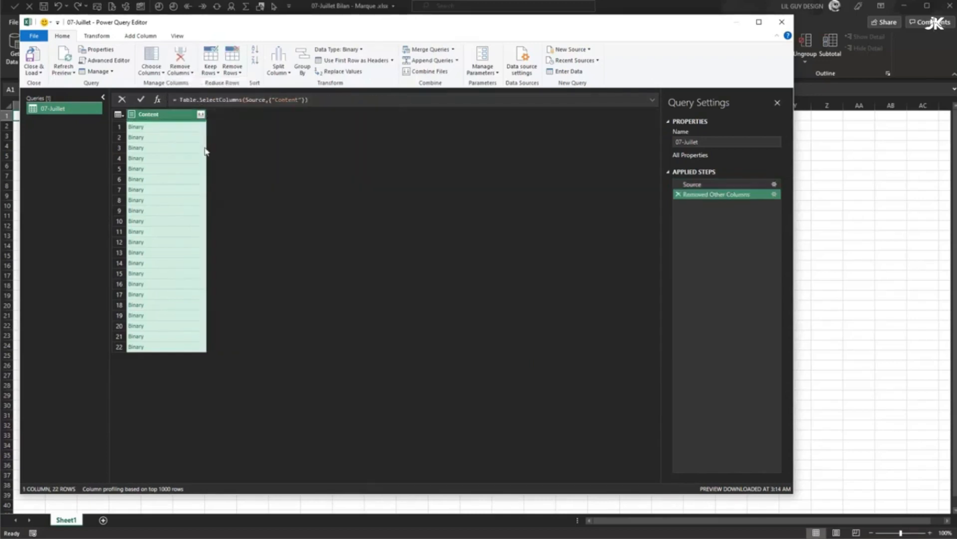
- Combine the files of the Content column, extracting the Get Infos sheet from each file
{"action": "left_click", "coordinate": [200, 114]}
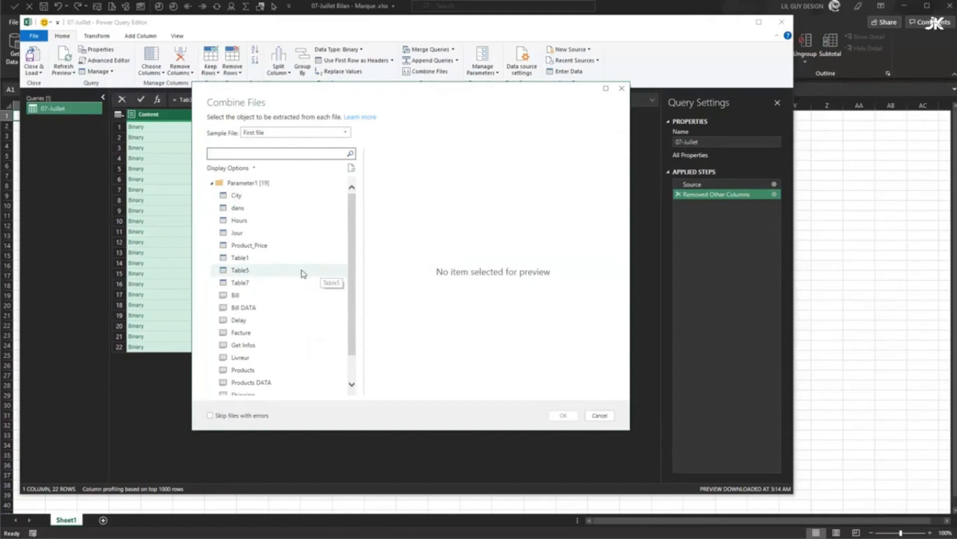
{"action": "scroll", "coordinate": [252, 329], "scroll_direction": "down", "scroll_amount": 2}
{"action": "left_click", "coordinate": [255, 314]}
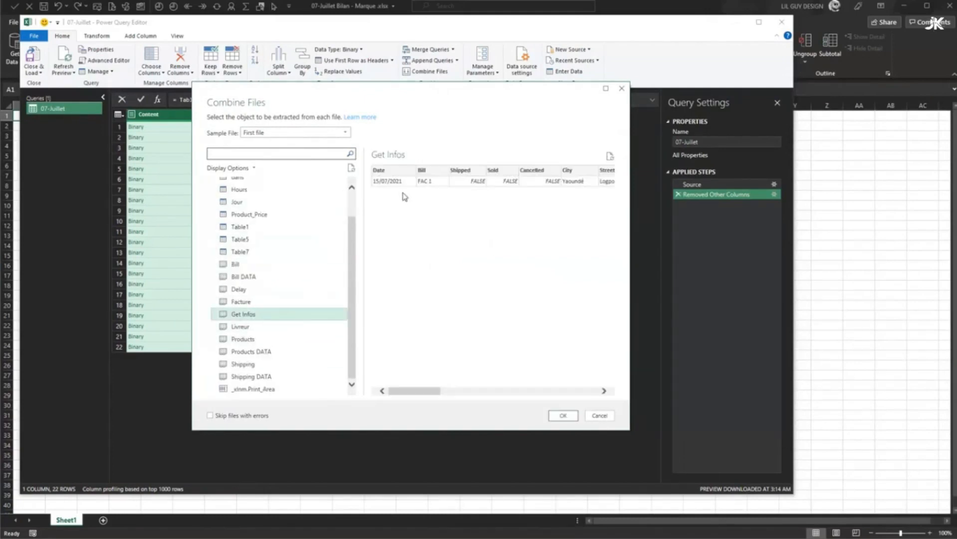
{"action": "left_click_drag", "start_coordinate": [427, 394], "coordinate": [581, 394]}
{"action": "left_click", "coordinate": [574, 417]}
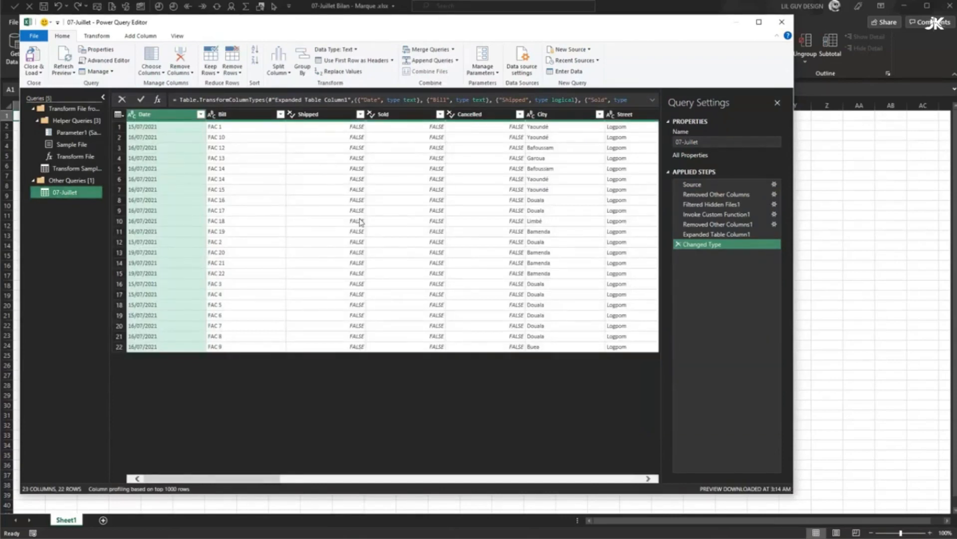
- Examine the Date values across the rows of the combined invoice table, along with the Shipped column
{"action": "mouse_move", "coordinate": [209, 479]}
{"action": "left_mouse_down"}
{"action": "mouse_move", "coordinate": [574, 492]}
{"action": "mouse_move", "coordinate": [200, 482]}
{"action": "left_mouse_up"}
{"action": "left_click", "coordinate": [144, 139]}
{"action": "left_click", "coordinate": [150, 200]}
{"action": "left_click", "coordinate": [141, 253]}
{"action": "left_click", "coordinate": [141, 274]}
{"action": "left_click", "coordinate": [140, 304]}
{"action": "left_click", "coordinate": [144, 315]}
{"action": "left_click", "coordinate": [149, 336]}
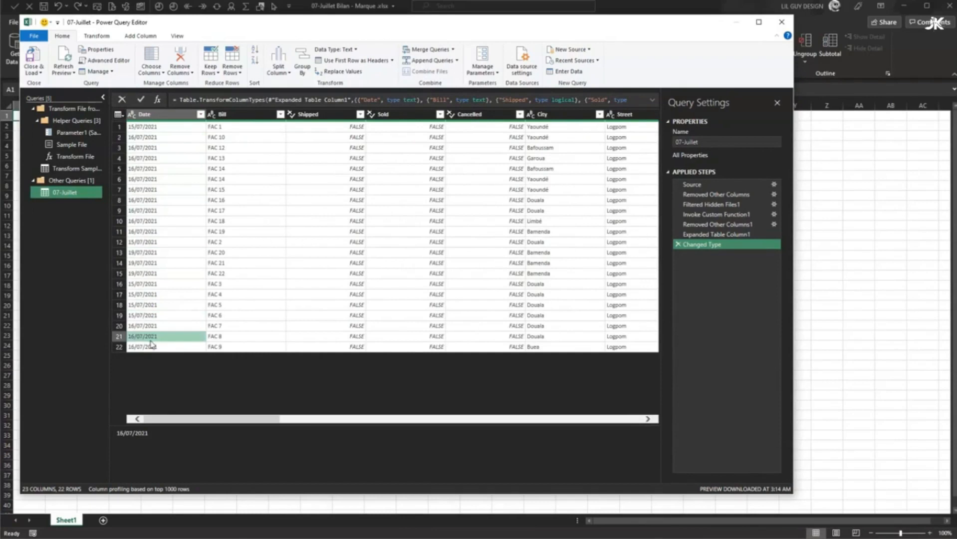
{"action": "left_click", "coordinate": [151, 346]}
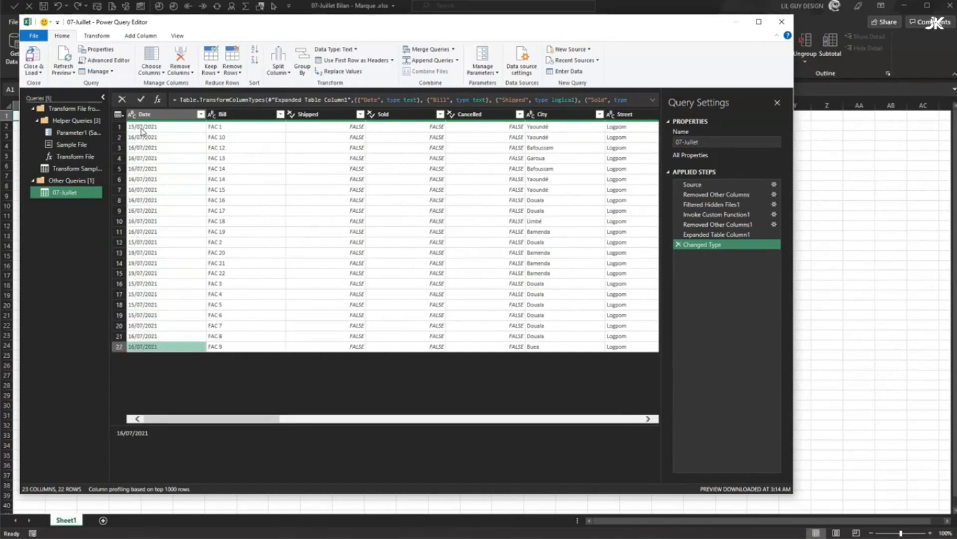
{"action": "left_click", "coordinate": [130, 138]}
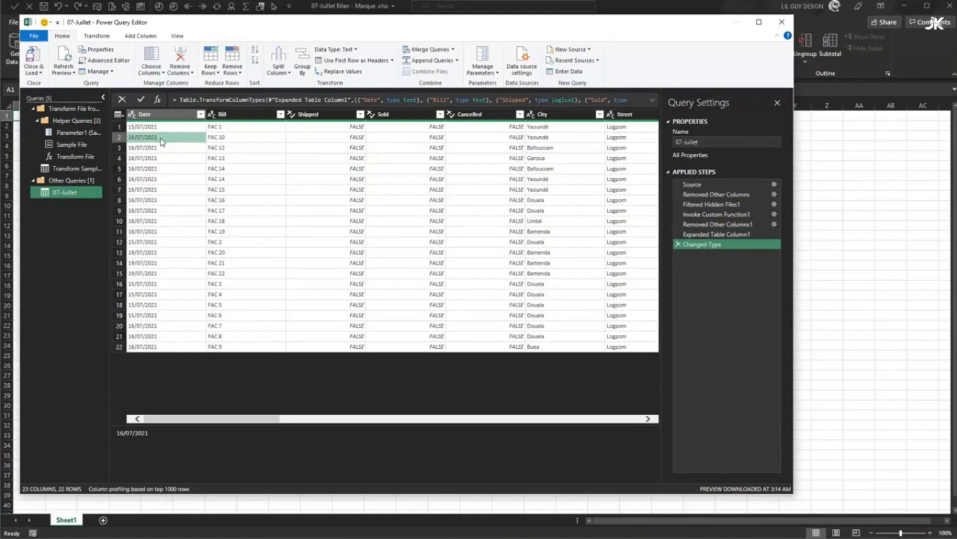
{"action": "left_click", "coordinate": [196, 318]}
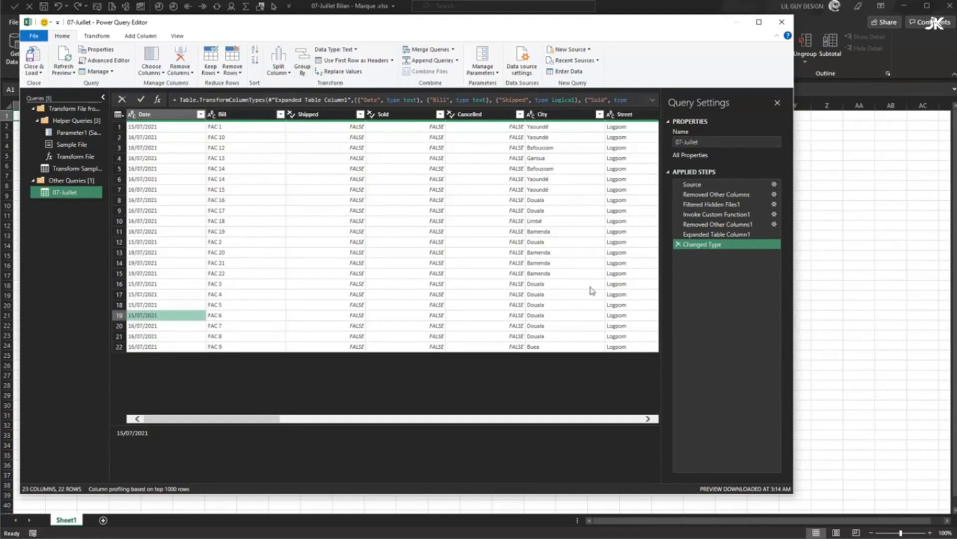
{"action": "left_click", "coordinate": [387, 339]}
{"action": "left_click", "coordinate": [352, 346]}
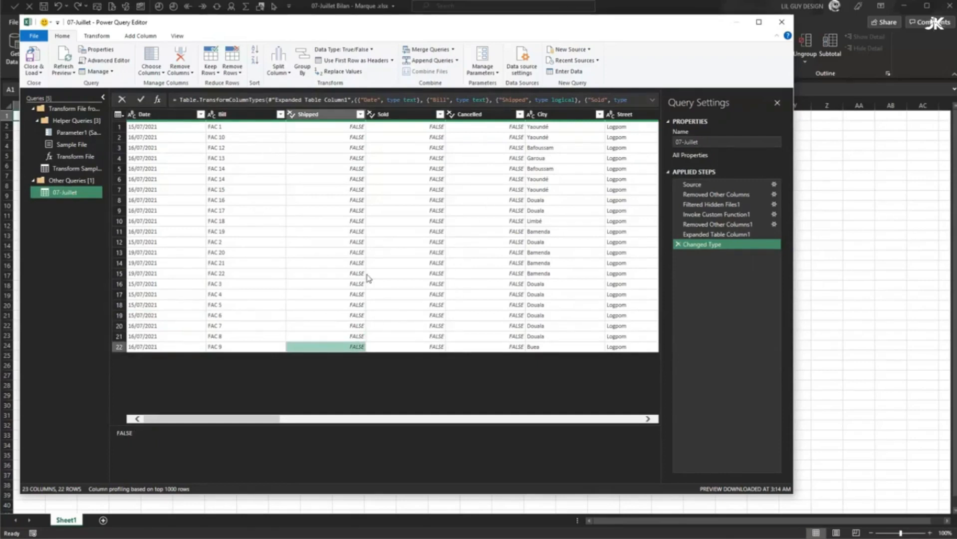
- Load the combined invoice table from Power Query into a new worksheet of the July workbook
{"action": "left_click_drag", "start_coordinate": [175, 420], "coordinate": [536, 432]}
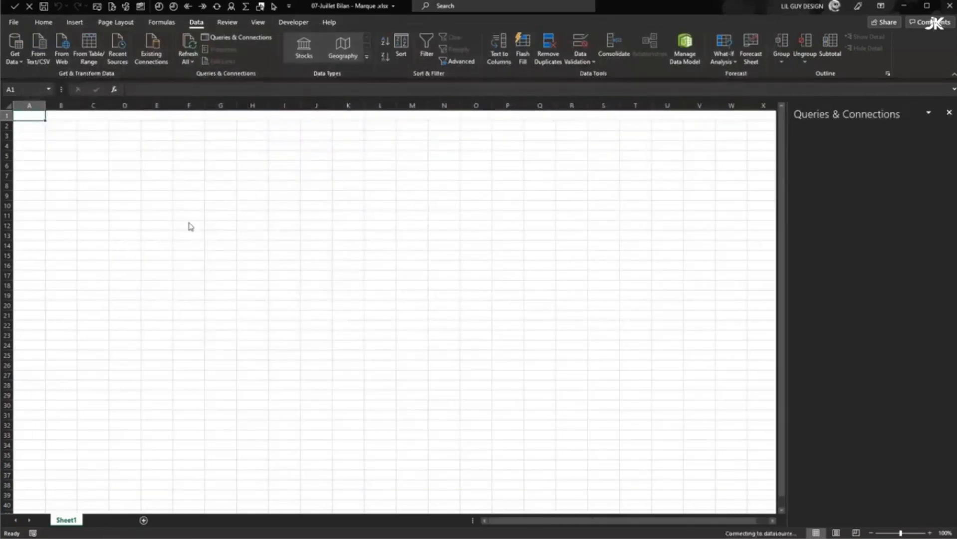
{"action": "left_click", "coordinate": [274, 254]}
{"action": "left_click_drag", "start_coordinate": [394, 256], "coordinate": [424, 255]}
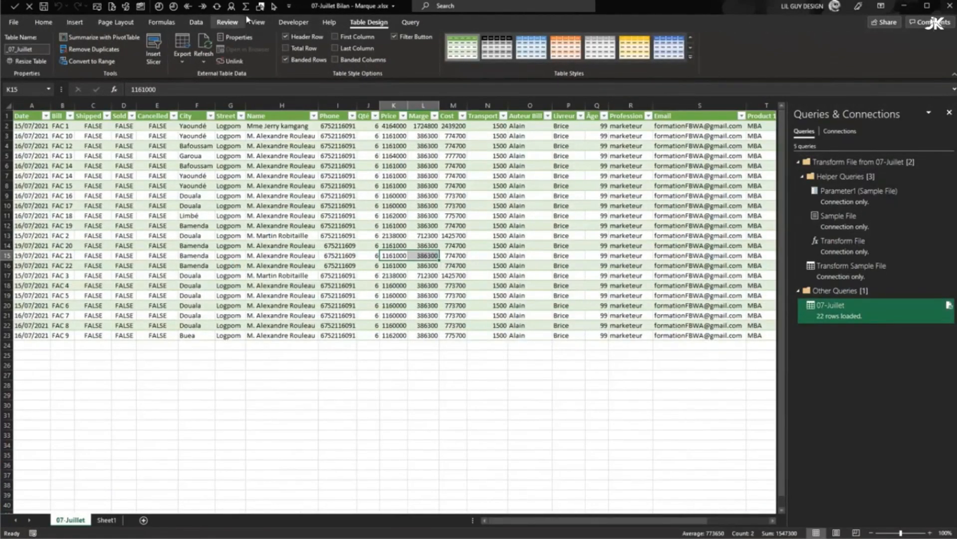
- Open the recent workbook 09-Billan Sept 2021.xlsm, view its Data Bill sheet, and return to the July workbook
{"action": "right_click", "coordinate": [353, 6]}
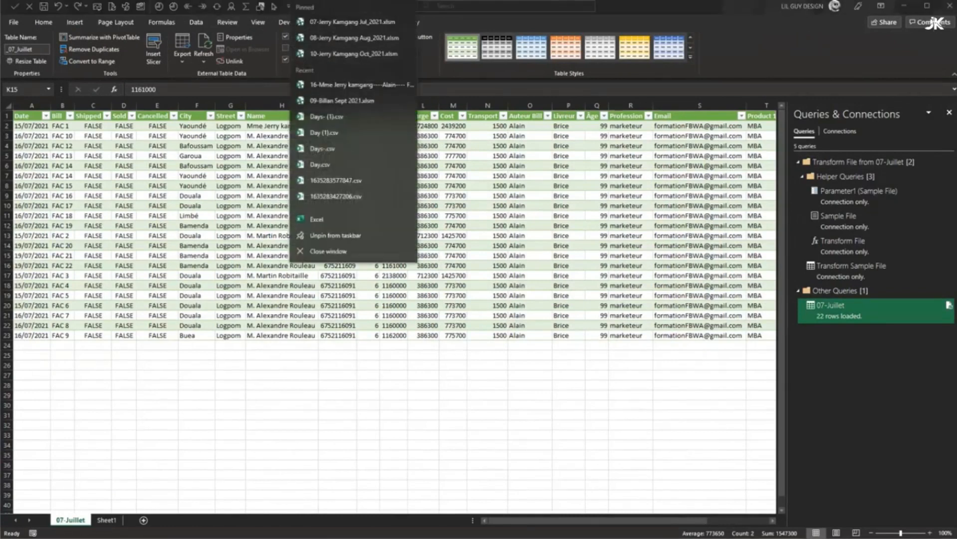
{"action": "left_click", "coordinate": [342, 102]}
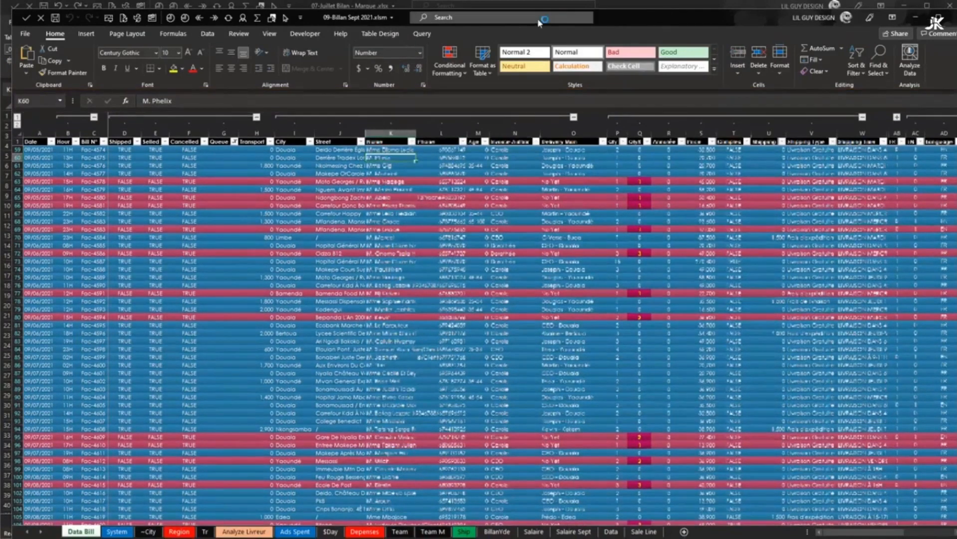
{"action": "left_click_drag", "start_coordinate": [616, 20], "coordinate": [956, 430]}
{"action": "left_click", "coordinate": [380, 241]}
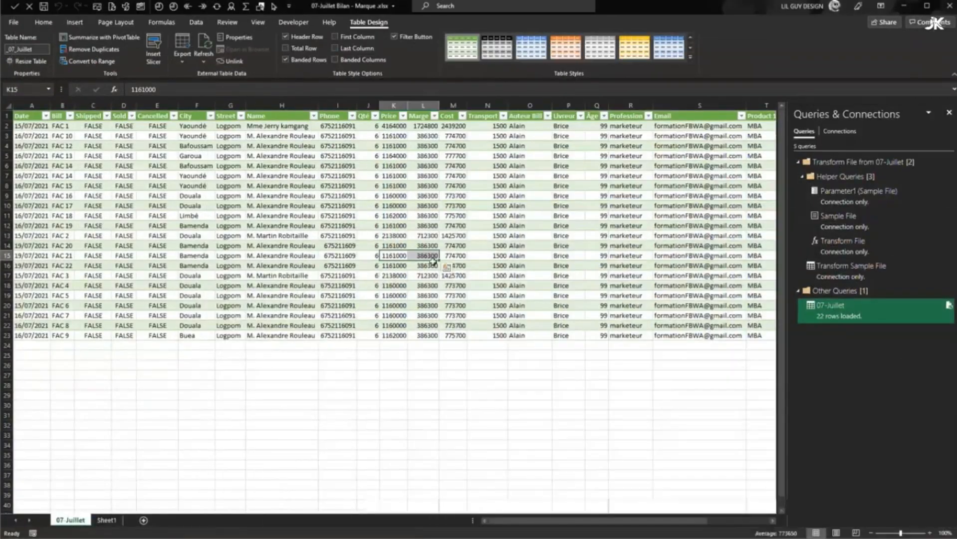
- Examine the Product 1 to Product 4 columns at the end of the loaded invoice table
{"action": "left_click", "coordinate": [588, 226]}
{"action": "left_click_drag", "start_coordinate": [669, 520], "coordinate": [755, 520]}
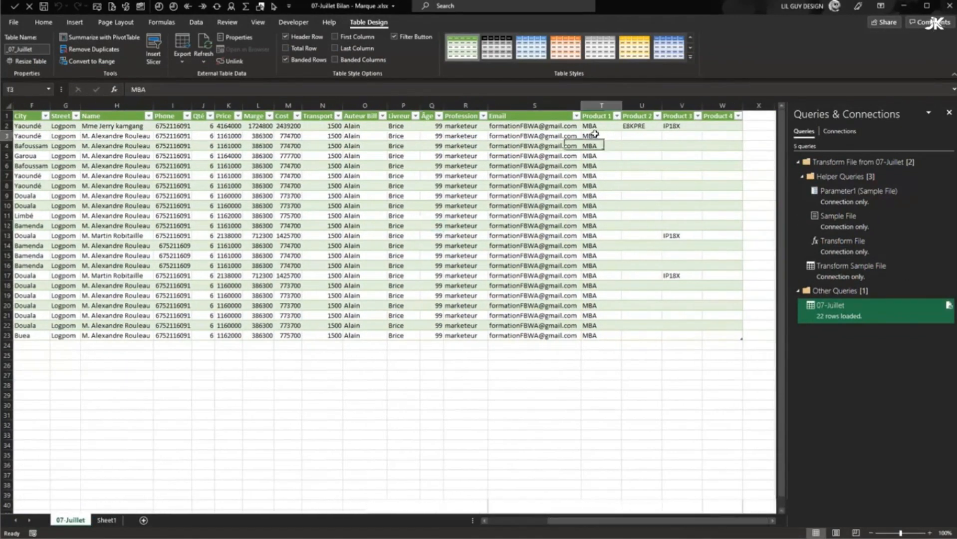
{"action": "left_click_drag", "start_coordinate": [601, 236], "coordinate": [600, 245]}
{"action": "left_click", "coordinate": [603, 286]}
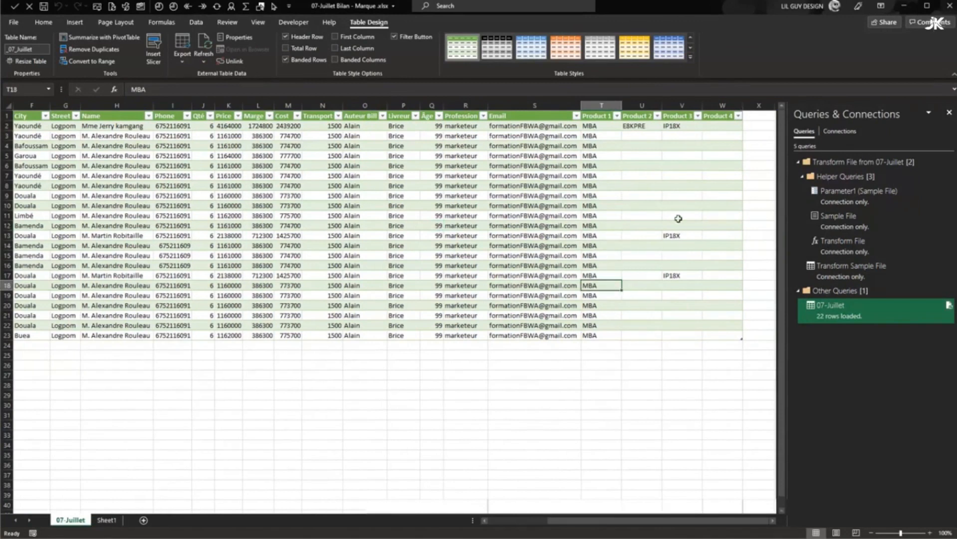
{"action": "left_click", "coordinate": [644, 128]}
{"action": "left_click", "coordinate": [683, 188]}
{"action": "left_click", "coordinate": [518, 225]}
{"action": "left_click_drag", "start_coordinate": [633, 521], "coordinate": [488, 346]}
- Add a sum of the Price column in cell K24 below the table and autofit that column's width
{"action": "left_click", "coordinate": [453, 345]}
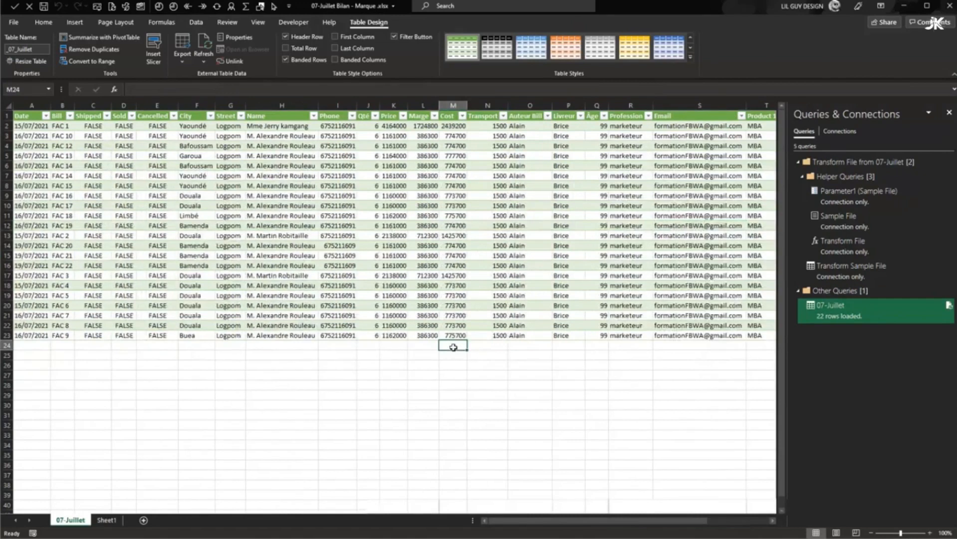
{"action": "left_click", "coordinate": [393, 345]}
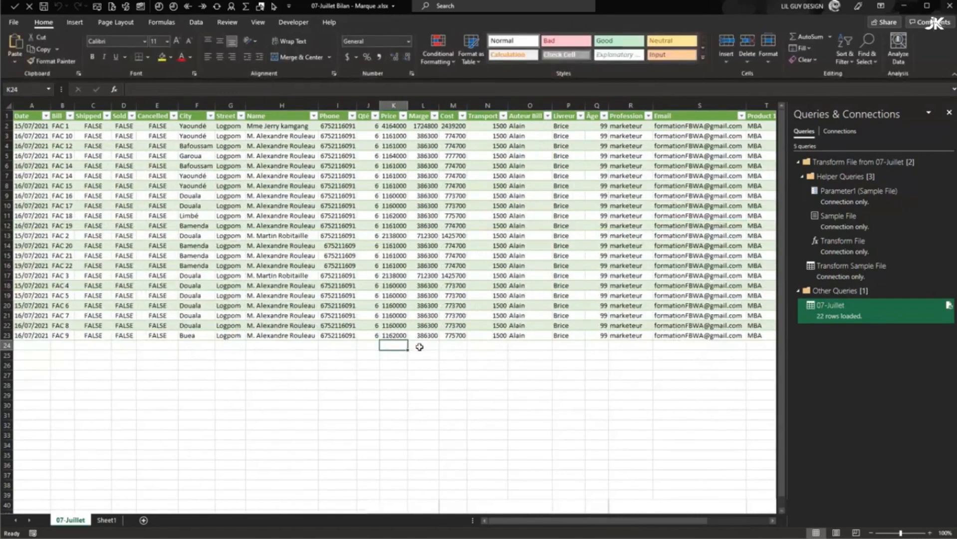
{"action": "left_click", "coordinate": [809, 36]}
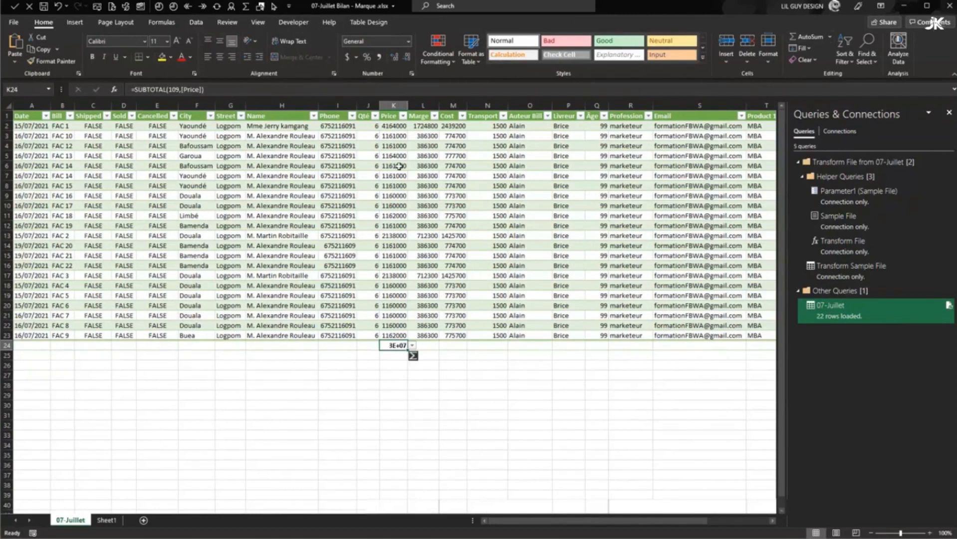
{"action": "double_click", "coordinate": [406, 104]}
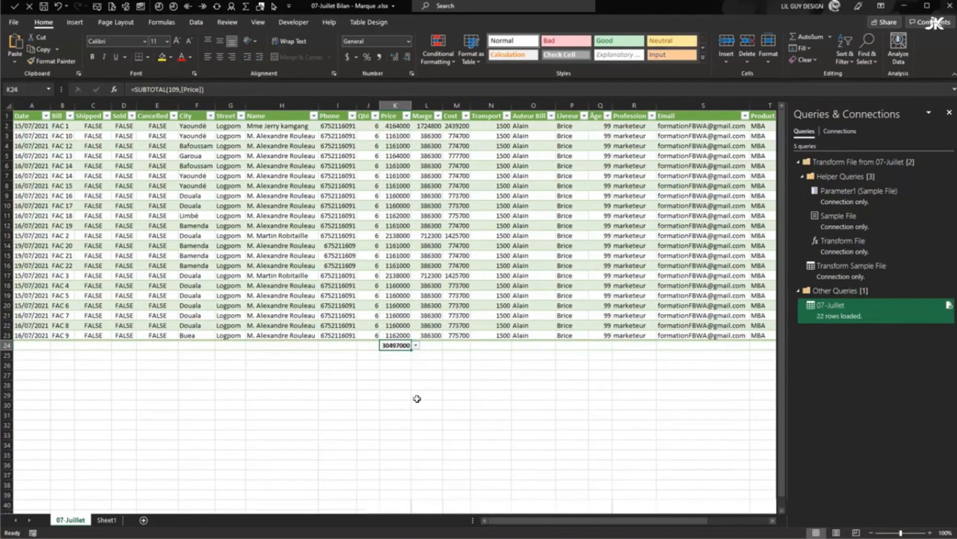
- Examine the Street entries and the Bill numbers across the rows of the loaded invoice table
{"action": "left_click_drag", "start_coordinate": [636, 524], "coordinate": [636, 524]}
{"action": "left_click", "coordinate": [342, 264]}
{"action": "left_click", "coordinate": [300, 323]}
{"action": "left_click", "coordinate": [237, 273]}
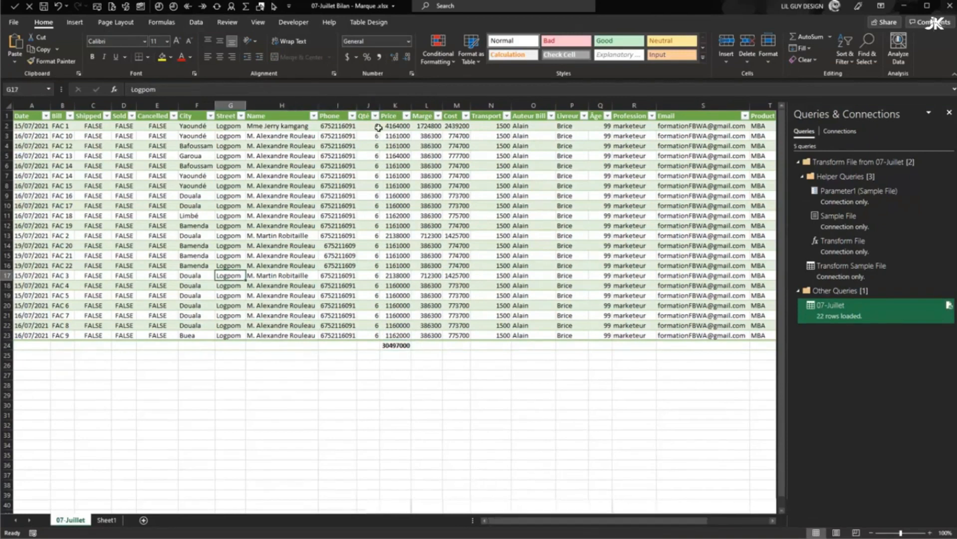
{"action": "left_click", "coordinate": [225, 125]}
{"action": "left_click", "coordinate": [230, 176]}
{"action": "left_click", "coordinate": [230, 255]}
{"action": "left_click", "coordinate": [230, 295]}
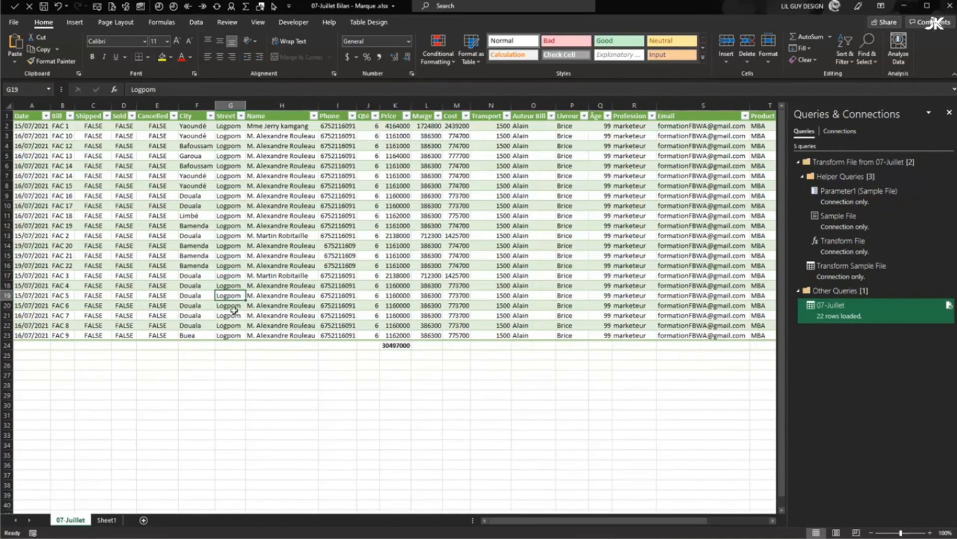
{"action": "left_click", "coordinate": [62, 166]}
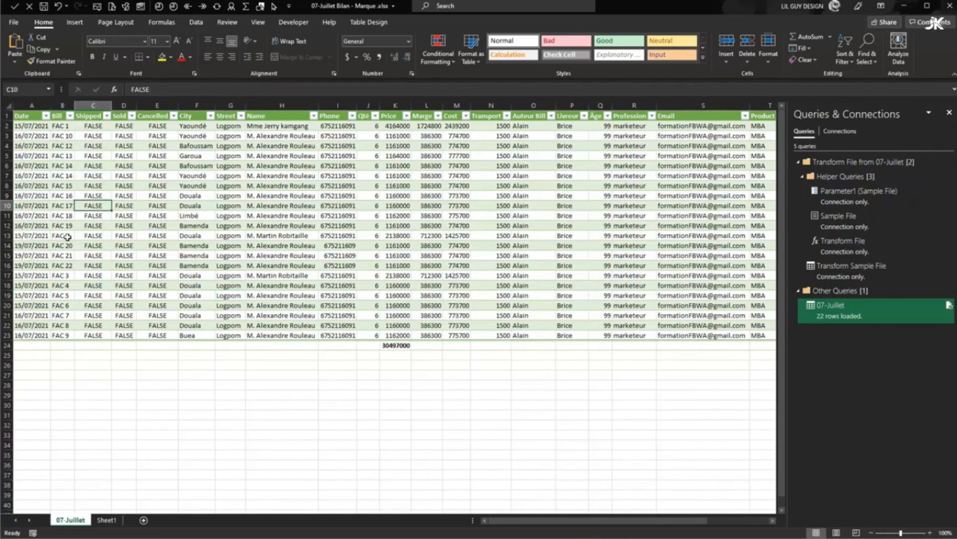
{"action": "left_click", "coordinate": [59, 205]}
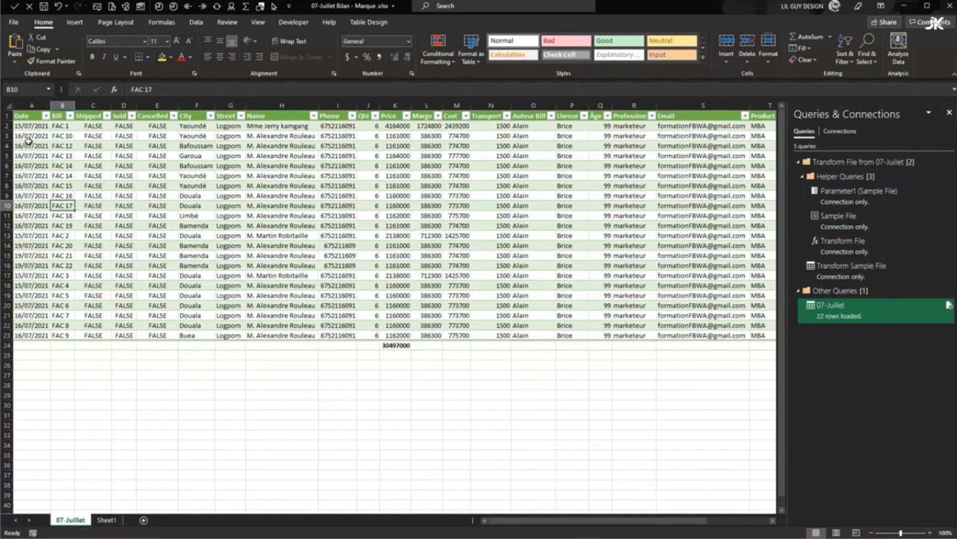
- Sort the invoice table by the Bill column from A to Z
{"action": "left_click", "coordinate": [65, 126]}
{"action": "right_click", "coordinate": [65, 125]}
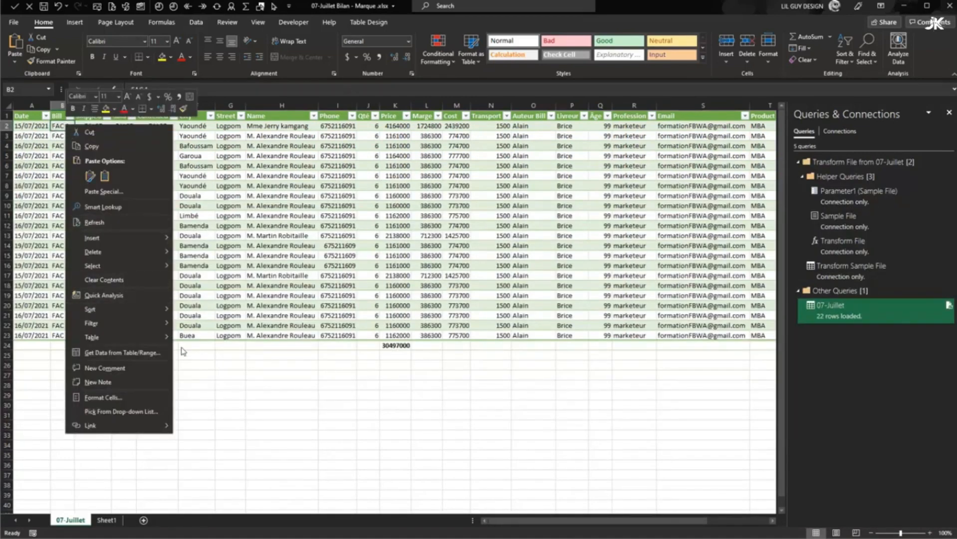
{"action": "mouse_move", "coordinate": [131, 310]}
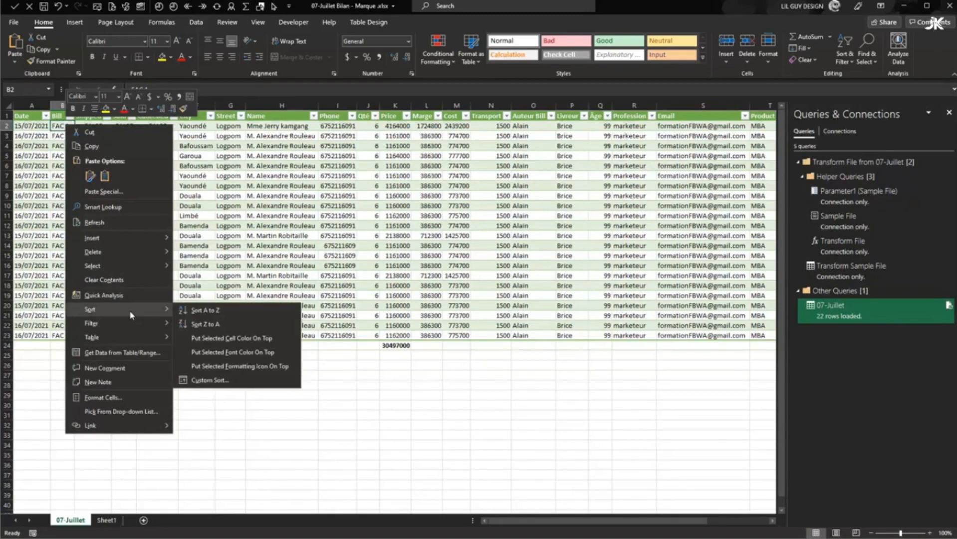
{"action": "left_click", "coordinate": [223, 310]}
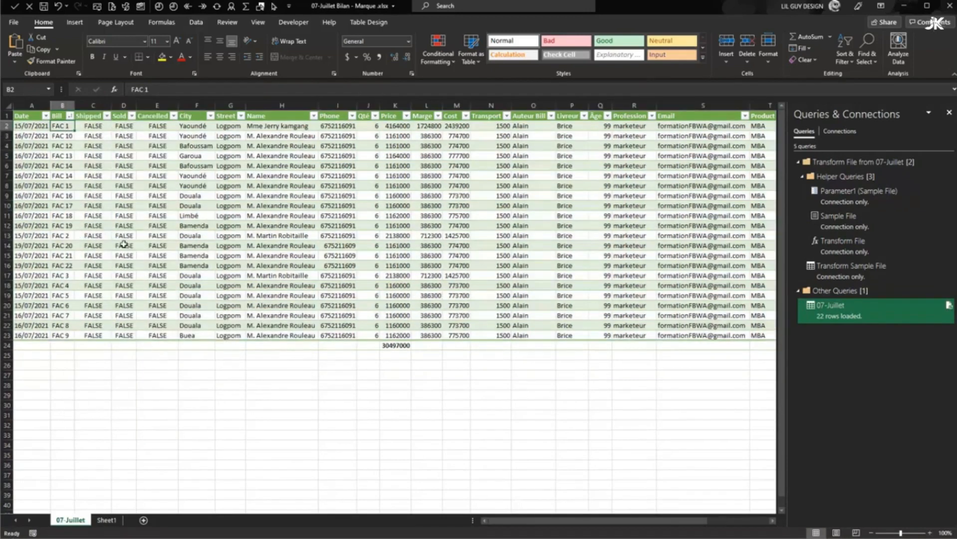
- Examine the order of the sorted invoice numbers down the Bill column
{"action": "left_click", "coordinate": [56, 167]}
{"action": "left_click", "coordinate": [62, 205]}
{"action": "left_click", "coordinate": [64, 226]}
{"action": "left_click", "coordinate": [67, 255]}
{"action": "left_click", "coordinate": [67, 295]}
{"action": "left_click", "coordinate": [56, 325]}
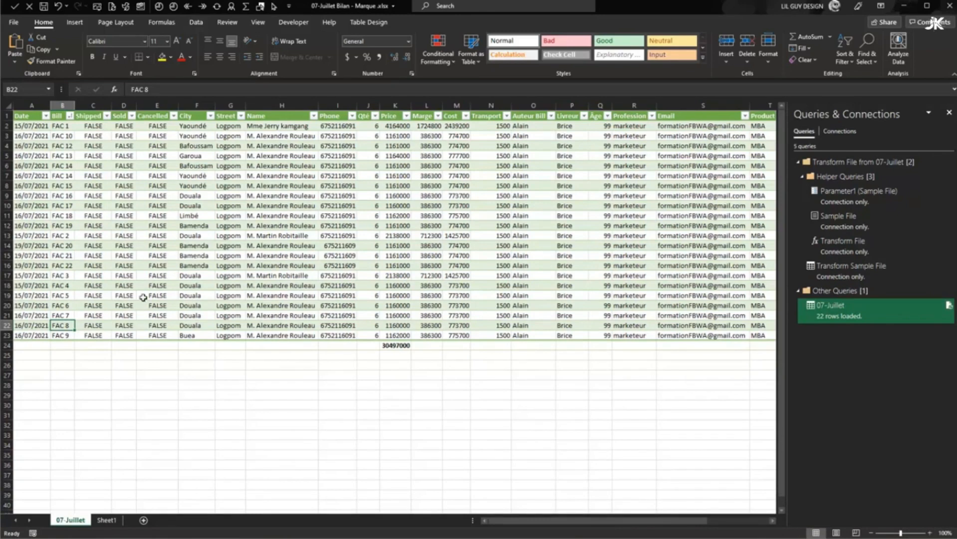
{"action": "left_click", "coordinate": [72, 135]}
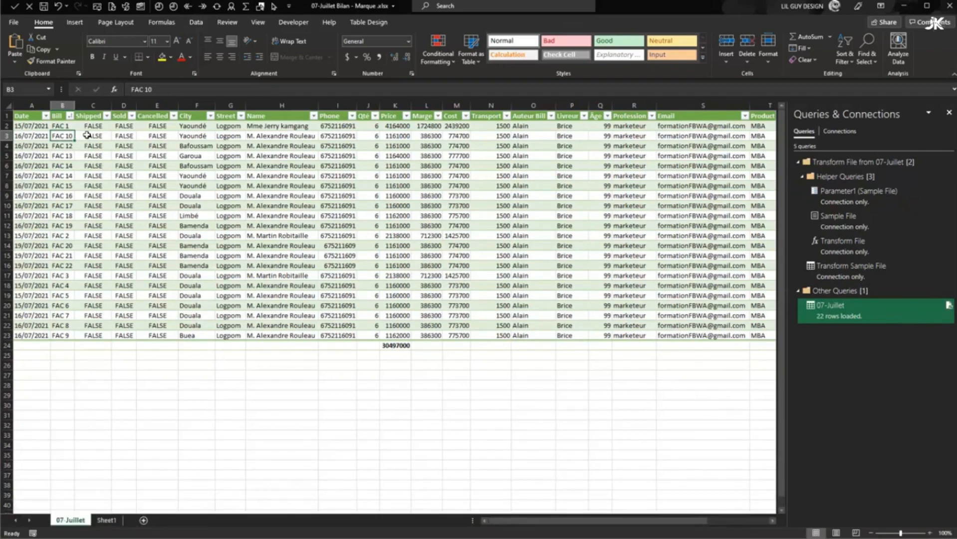
- Change the first bill number in cell B2 to FAC 01
{"action": "left_click", "coordinate": [63, 126]}
{"action": "left_click", "coordinate": [147, 89]}
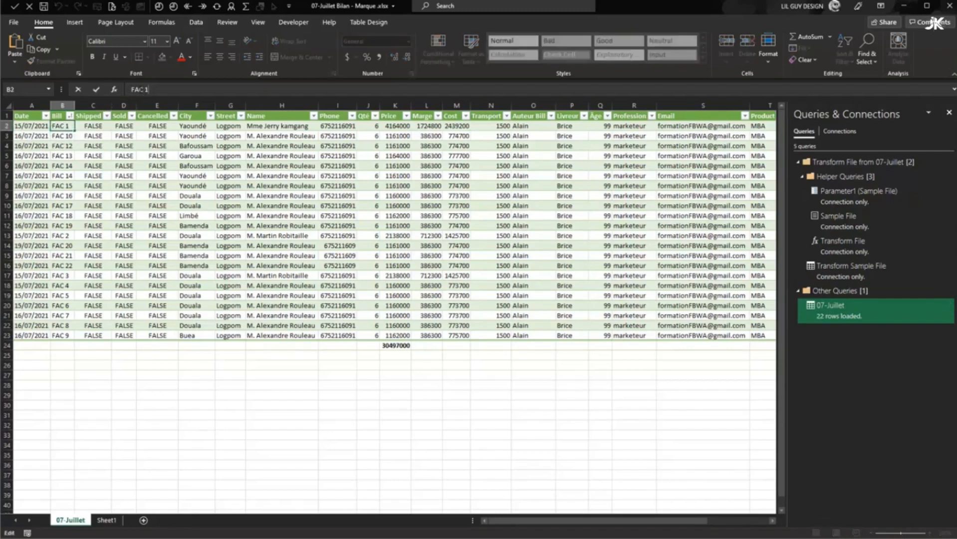
{"action": "type", "text": "0"}
{"action": "key", "text": "Return"}
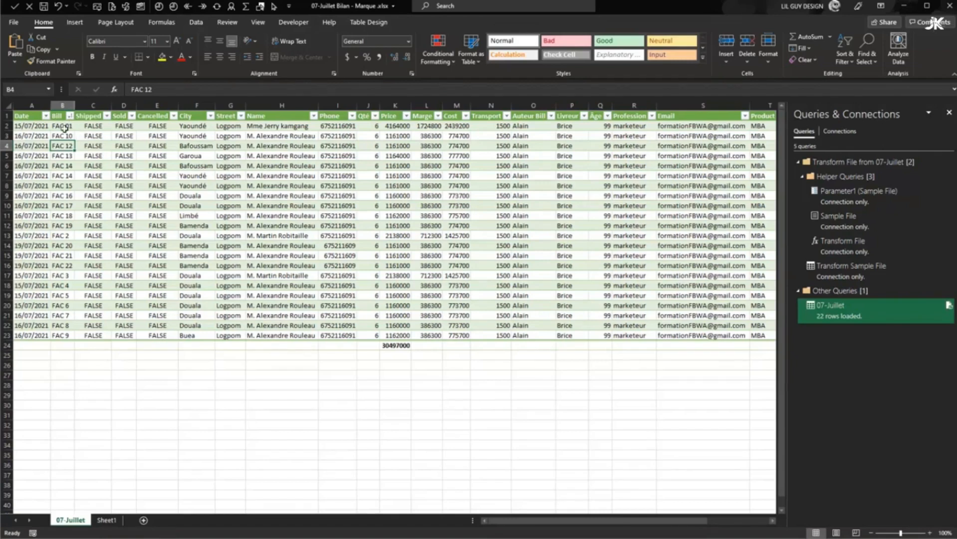
{"action": "left_click", "coordinate": [63, 127]}
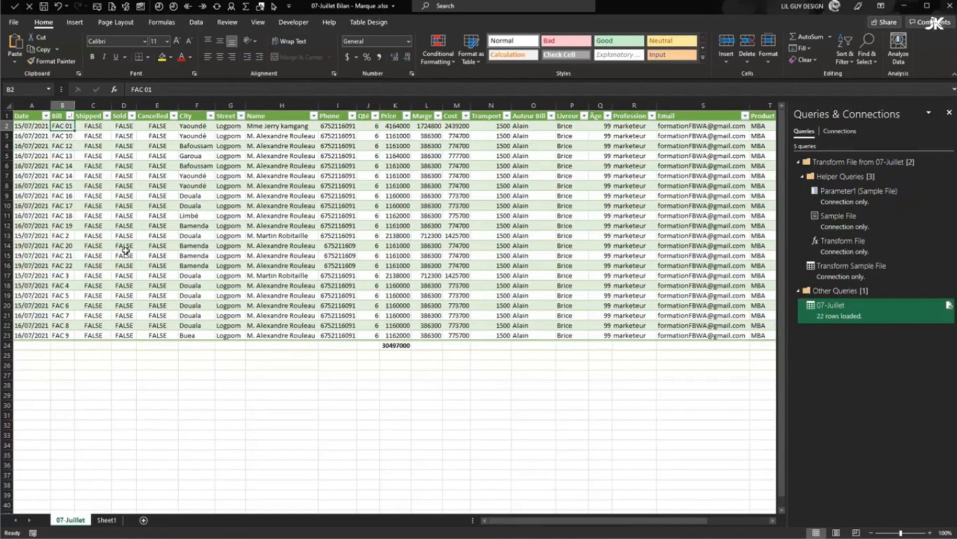
- Change the last bill number in cell B23 to FAC 09
{"action": "left_click", "coordinate": [63, 335]}
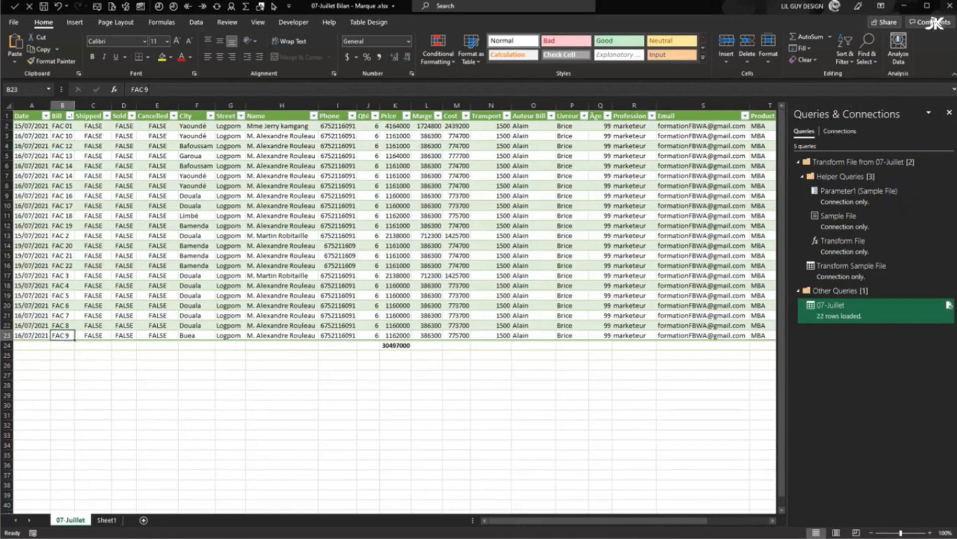
{"action": "left_click", "coordinate": [145, 90]}
{"action": "type", "text": "0"}
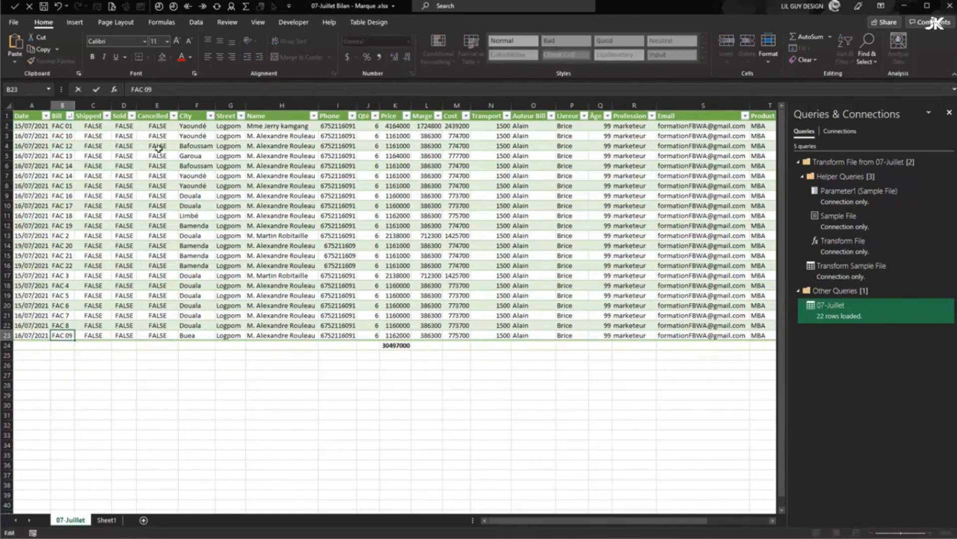
{"action": "left_click", "coordinate": [66, 345]}
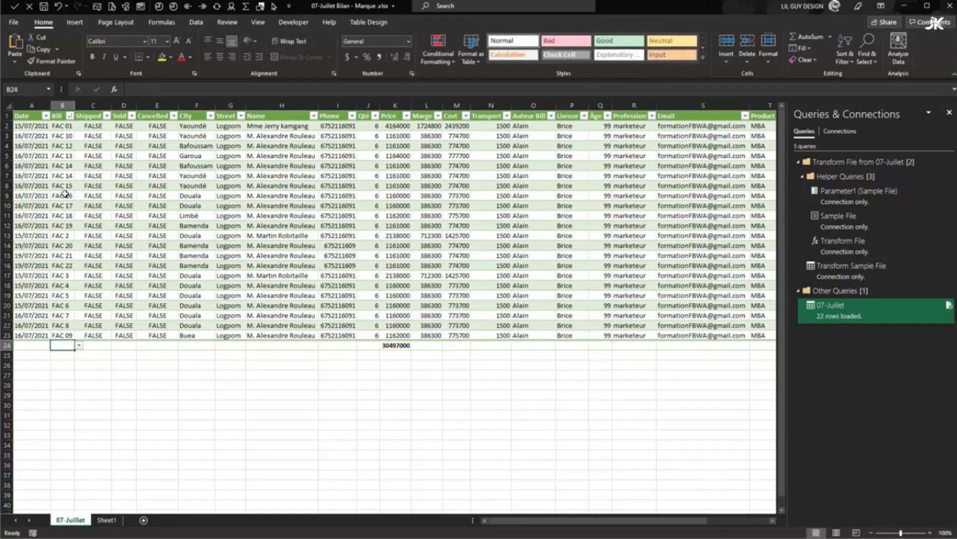
- Re-sort the invoice table from A to Z by the Bill column with its edited numbers
{"action": "left_click", "coordinate": [72, 138]}
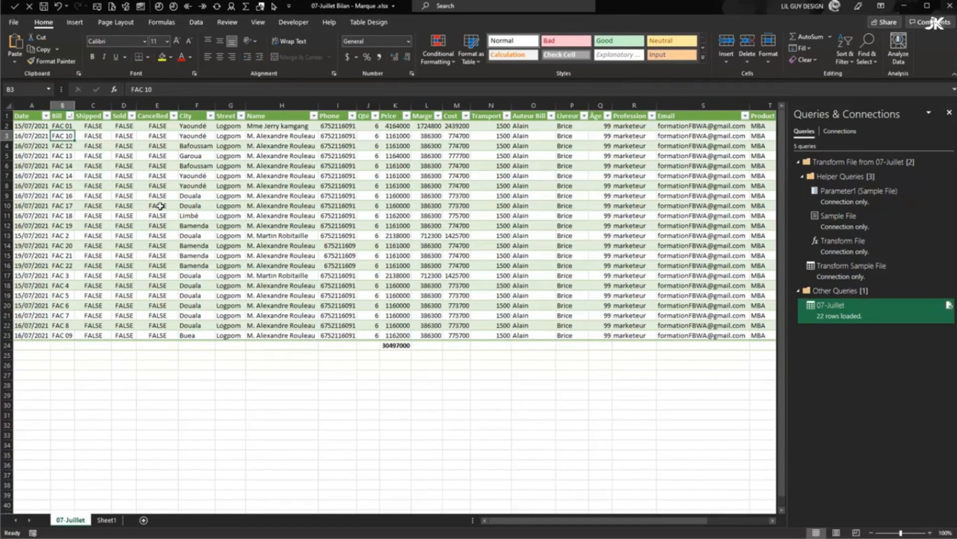
{"action": "right_click", "coordinate": [68, 125]}
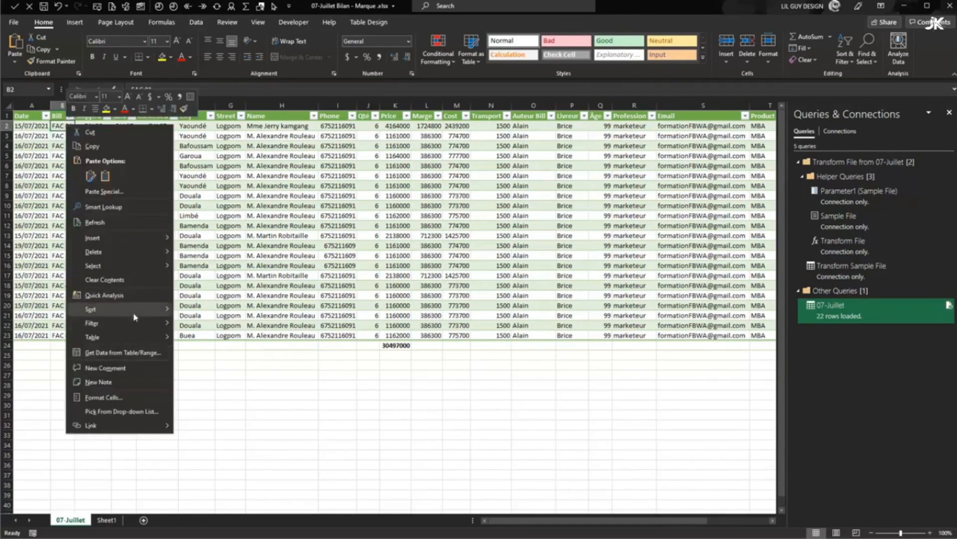
{"action": "mouse_move", "coordinate": [135, 314]}
{"action": "left_click", "coordinate": [223, 313]}
- Remove the leading zero from the bill number in cell B3, making it FAC 9
{"action": "left_click", "coordinate": [70, 140]}
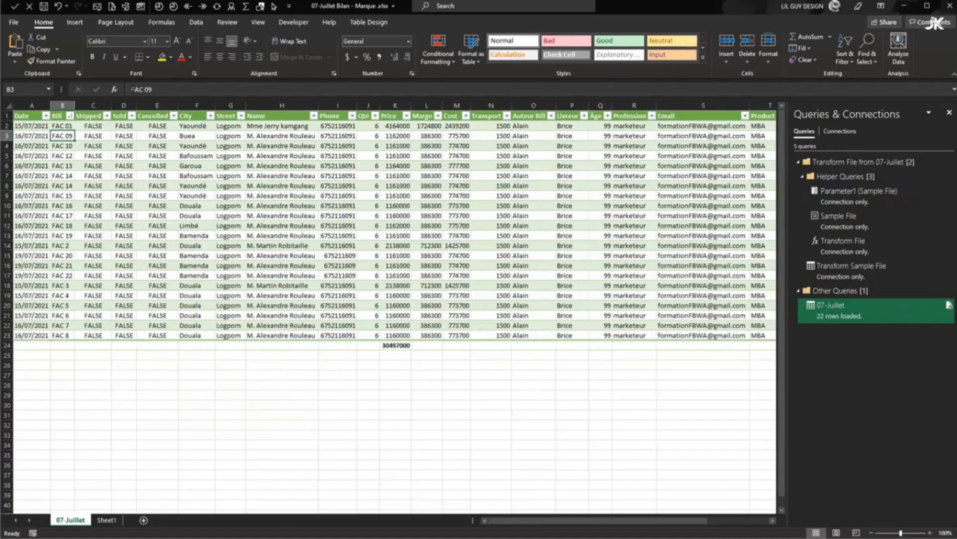
{"action": "left_click", "coordinate": [149, 90]}
{"action": "key", "text": "BackSpace"}
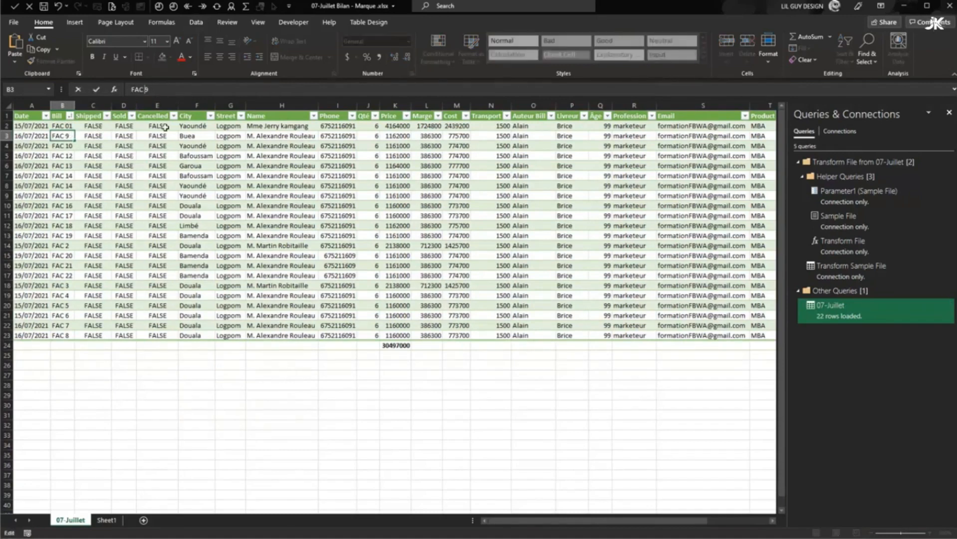
{"action": "left_click", "coordinate": [321, 227]}
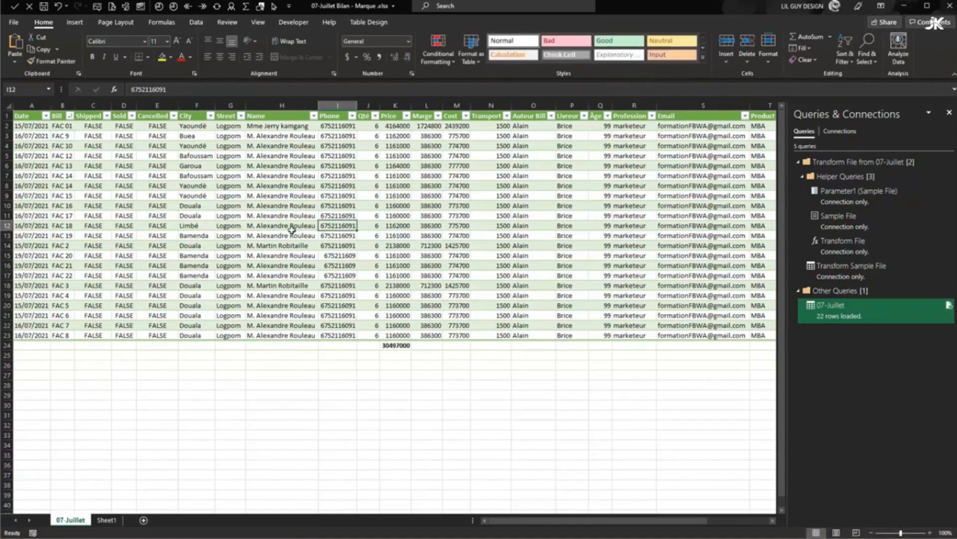
- Put the leading zero back in cell B3 so the bill number reads FAC 09
{"action": "left_click", "coordinate": [70, 147]}
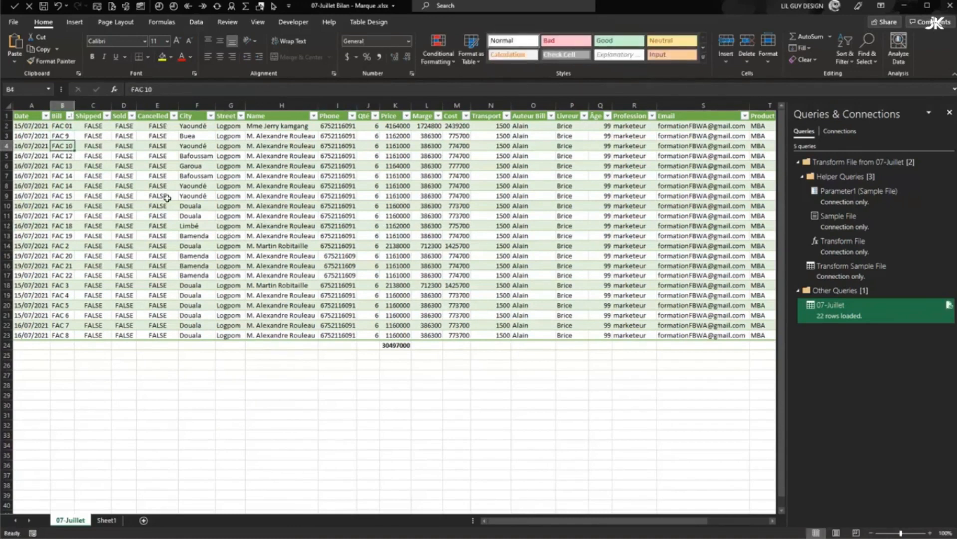
{"action": "left_click", "coordinate": [70, 134]}
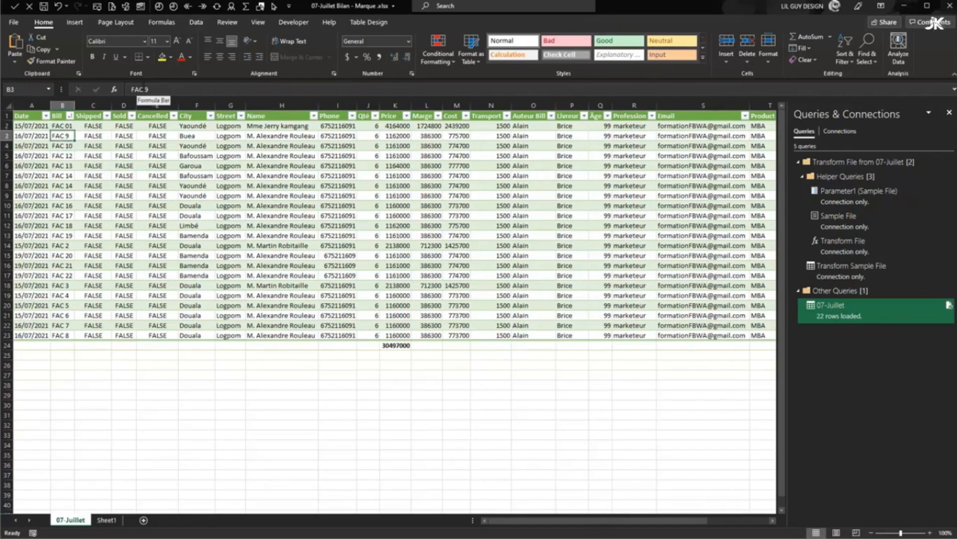
{"action": "left_click", "coordinate": [148, 89]}
{"action": "type", "text": "0"}
{"action": "left_click", "coordinate": [124, 185]}
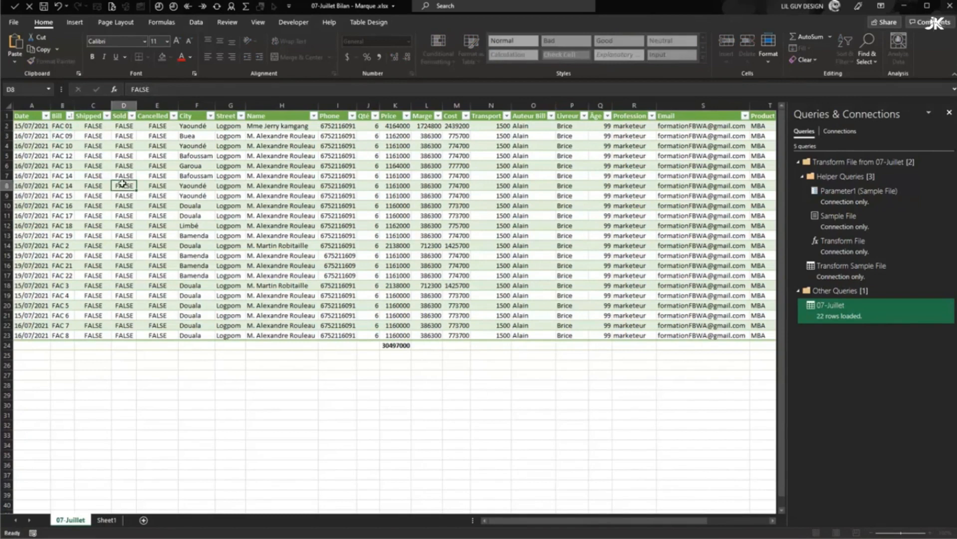
{"action": "left_click", "coordinate": [67, 314]}
{"action": "left_click", "coordinate": [142, 90]}
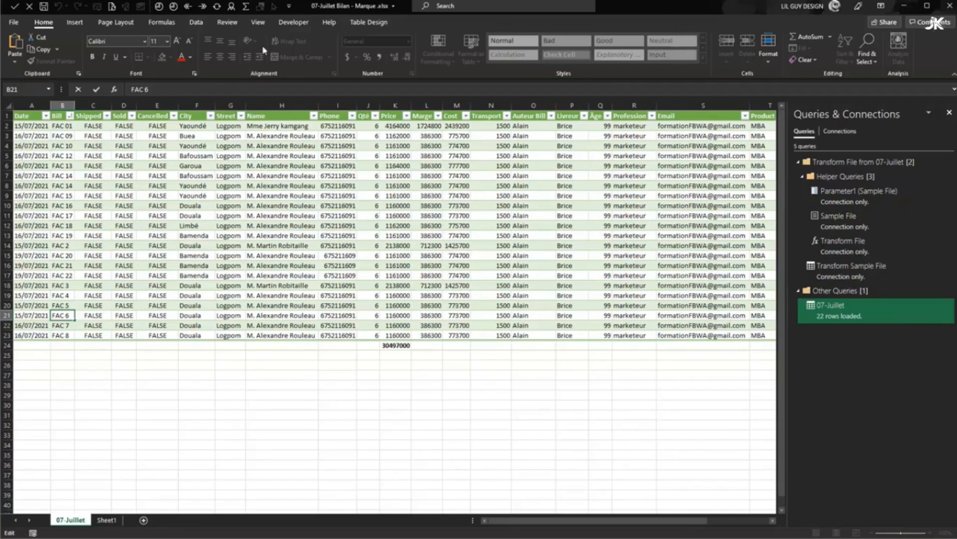
{"action": "mouse_move", "coordinate": [351, 4]}
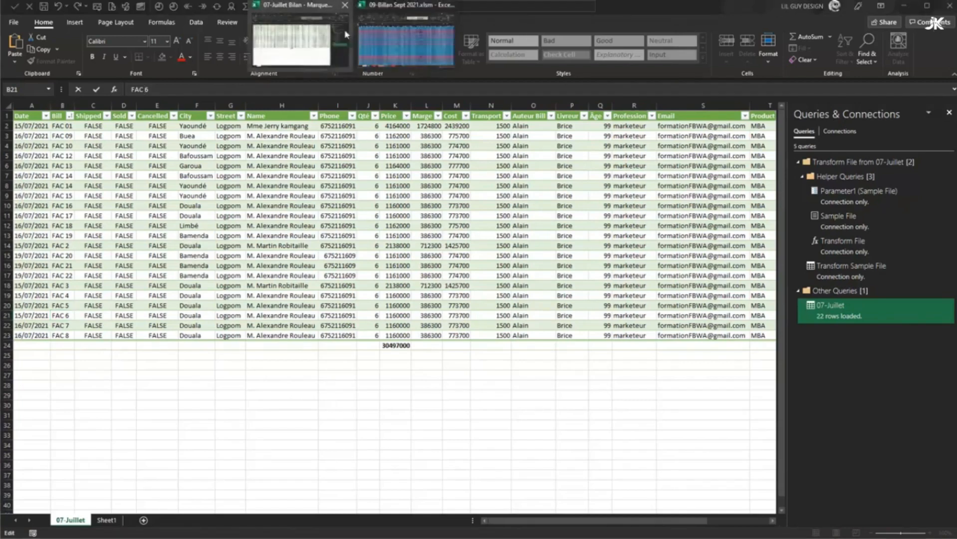
{"action": "left_click", "coordinate": [303, 43]}
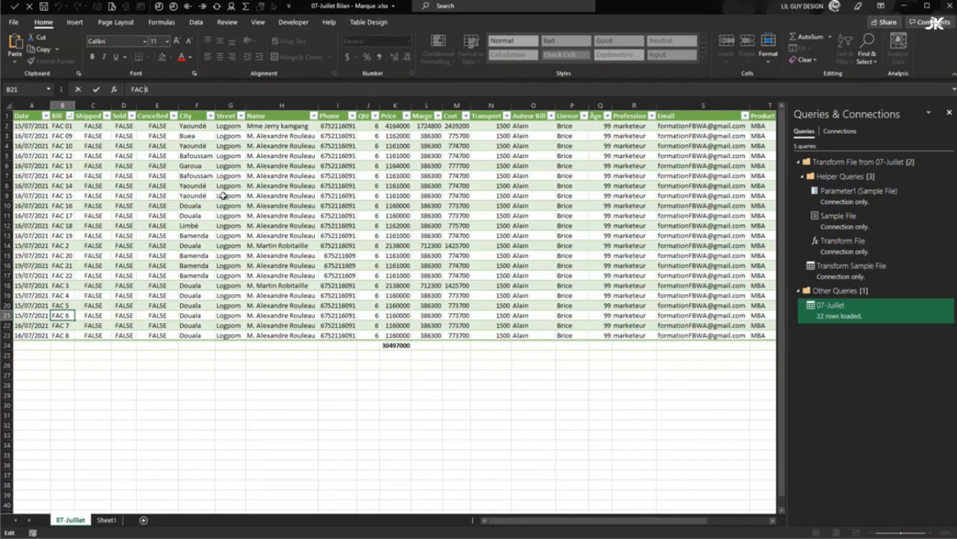
{"action": "mouse_move", "coordinate": [353, 5]}
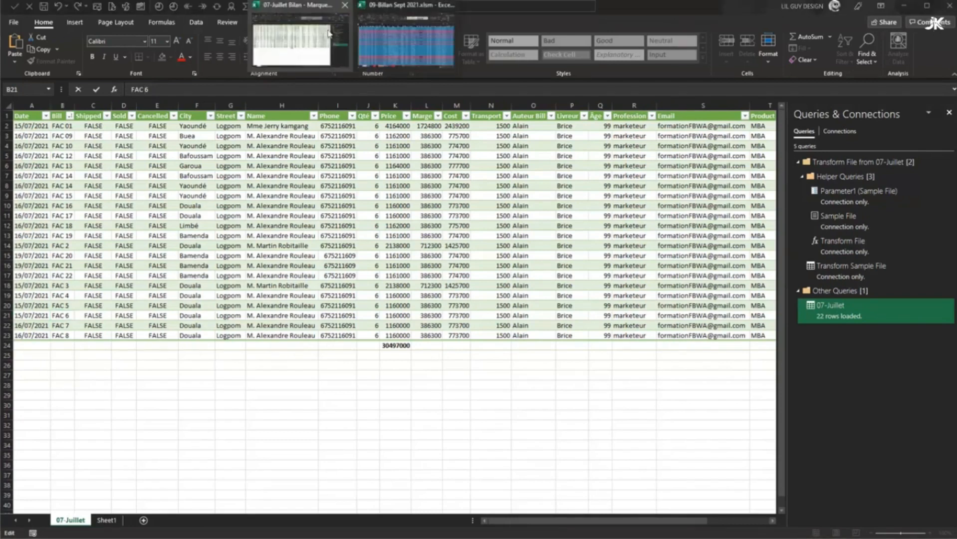
- Switch to File Explorer and open the invoice 22 workbook from the 07-Juillet folder inside Bill
{"action": "left_click", "coordinate": [119, 5]}
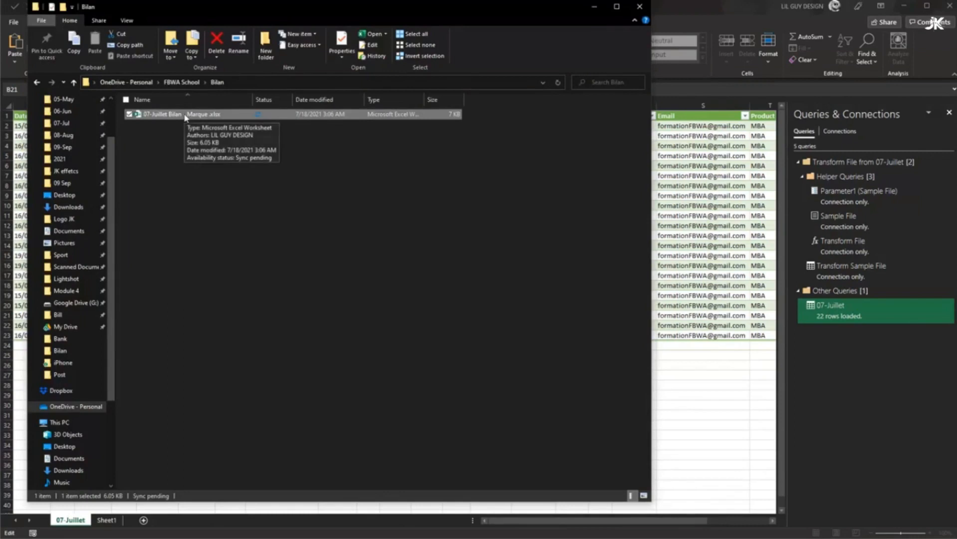
{"action": "left_click", "coordinate": [59, 314]}
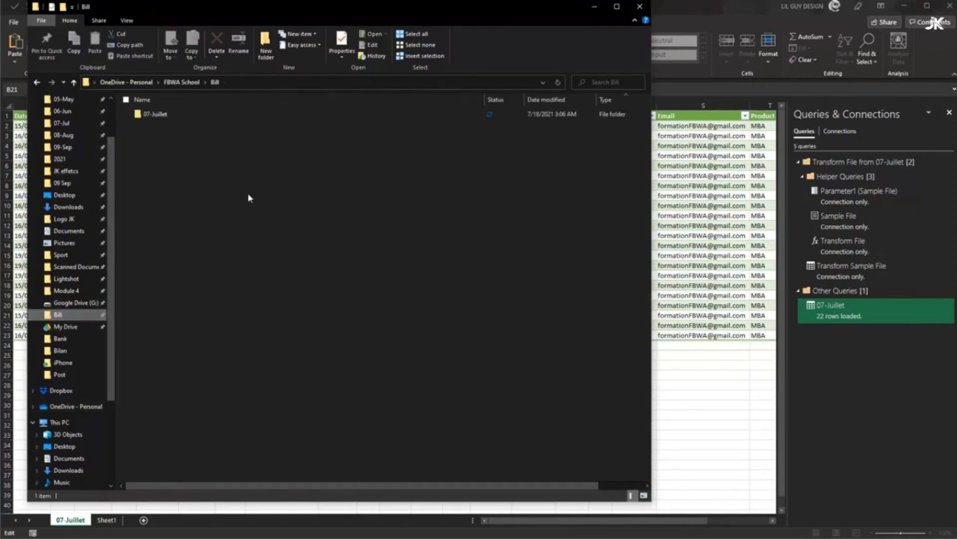
{"action": "double_click", "coordinate": [156, 114]}
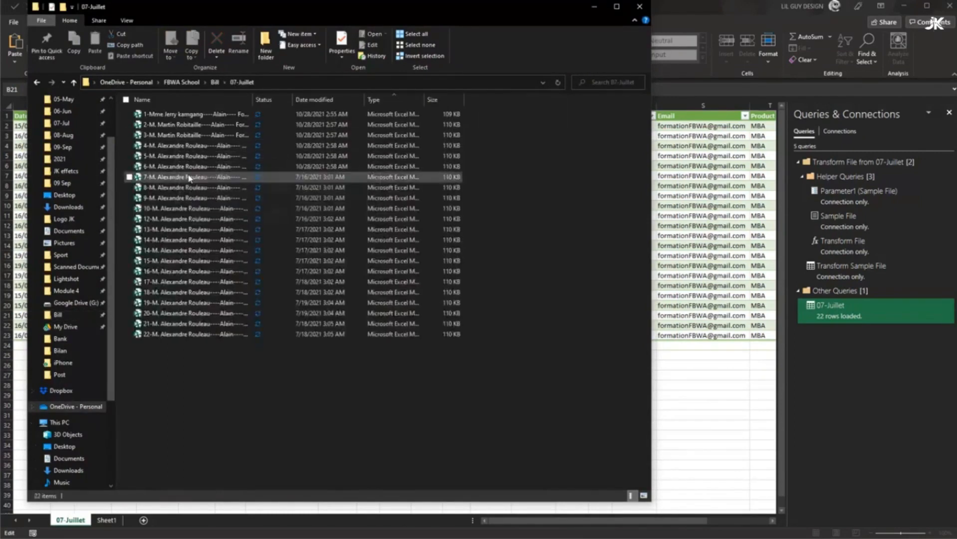
{"action": "left_click", "coordinate": [162, 334]}
{"action": "double_click", "coordinate": [162, 335]}
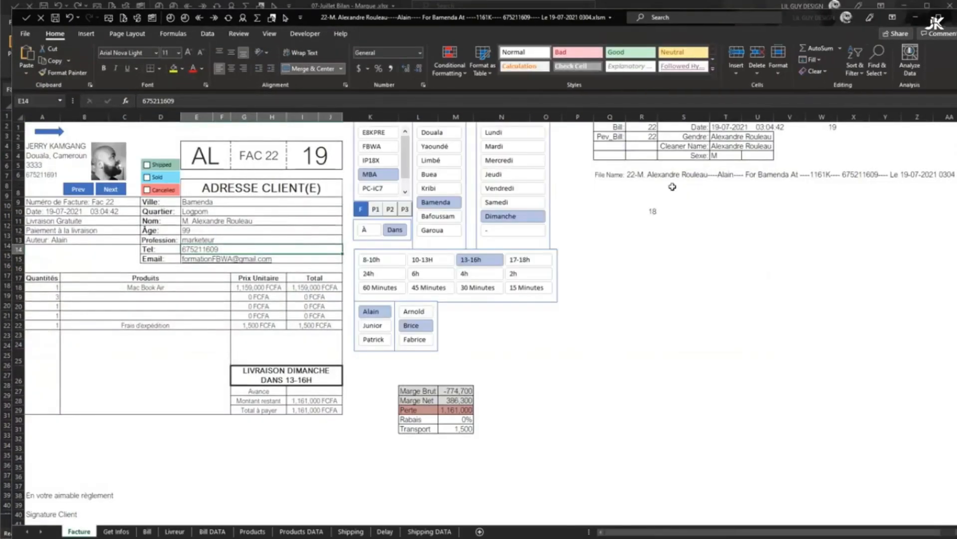
- Set the Pev_Bill number of the open invoice to 101, and save and close the invoice workbook
{"action": "left_click", "coordinate": [644, 137]}
{"action": "type", "text": "100"}
{"action": "left_click", "coordinate": [718, 256]}
{"action": "left_click", "coordinate": [119, 191]}
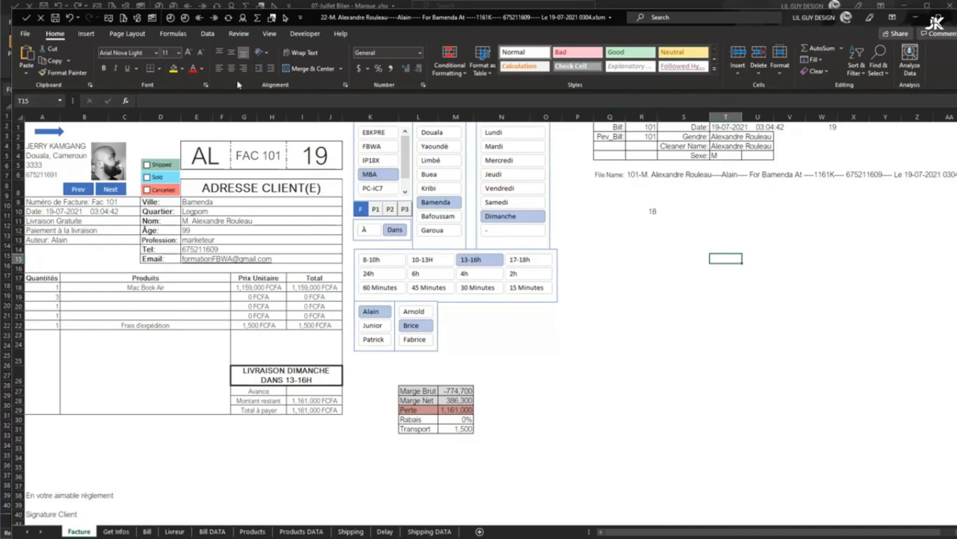
{"action": "left_click", "coordinate": [26, 18]}
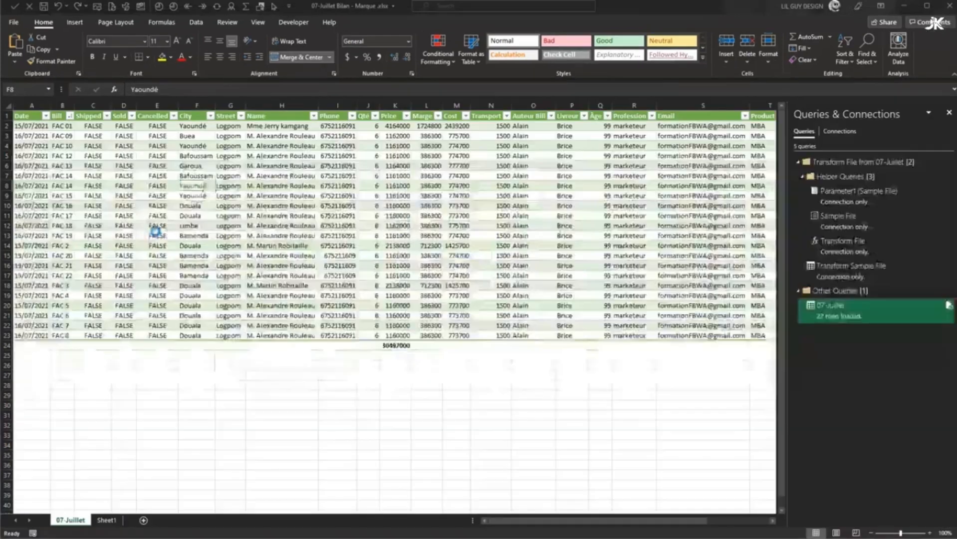
- Refresh the 07-Juillet invoice table from its source files and check the order of the bill numbers in the Bill column
{"action": "left_click", "coordinate": [59, 128]}
{"action": "left_click", "coordinate": [91, 173]}
{"action": "left_click", "coordinate": [64, 206]}
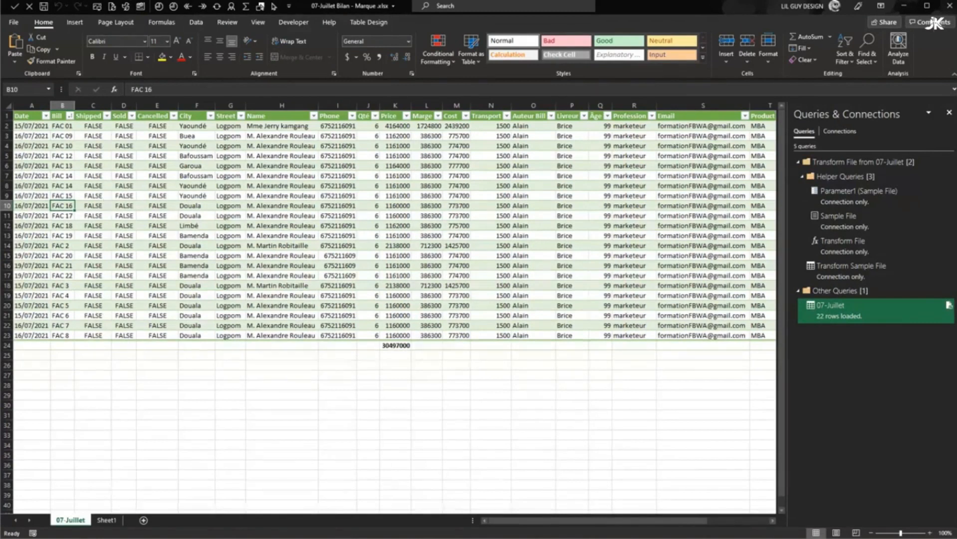
{"action": "key", "text": "alt+Tab"}
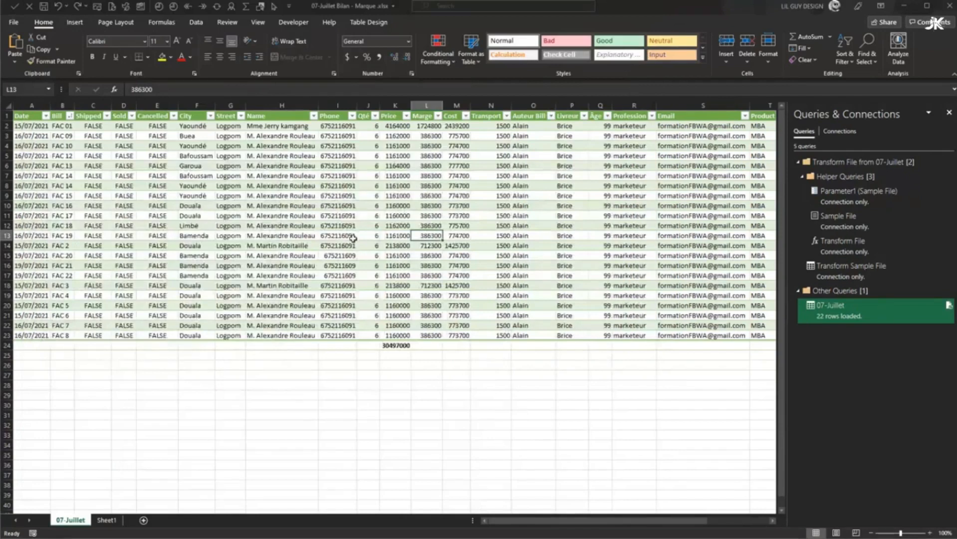
{"action": "right_click", "coordinate": [316, 198]}
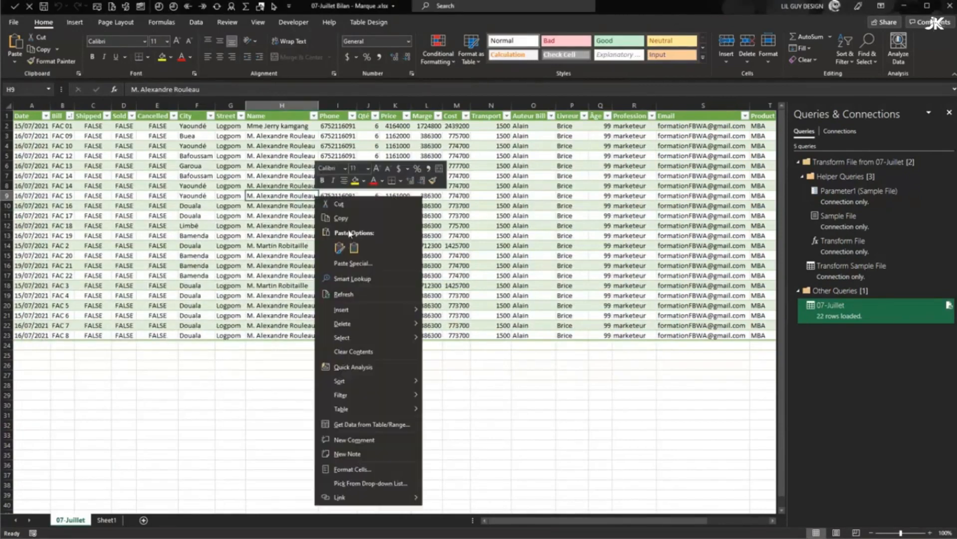
{"action": "left_click", "coordinate": [344, 294]}
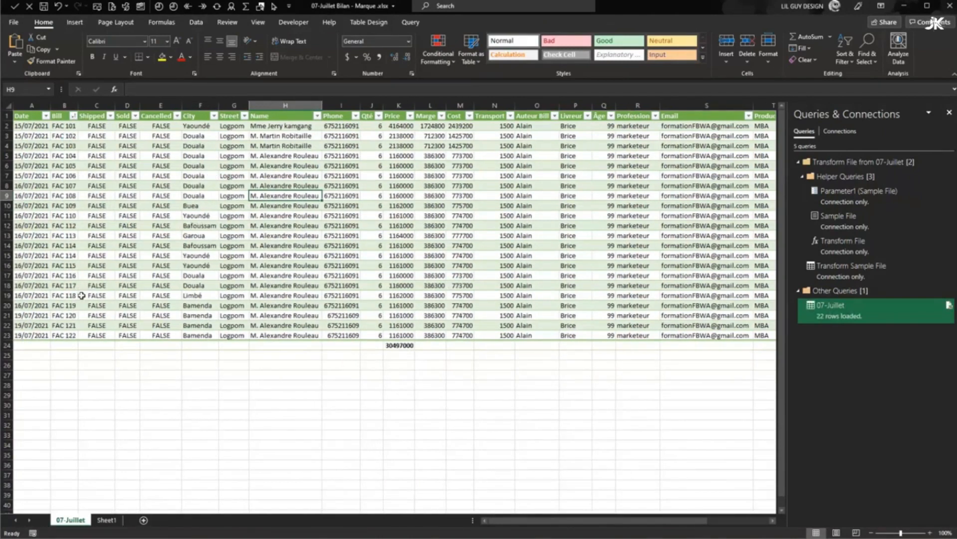
{"action": "left_click", "coordinate": [72, 129]}
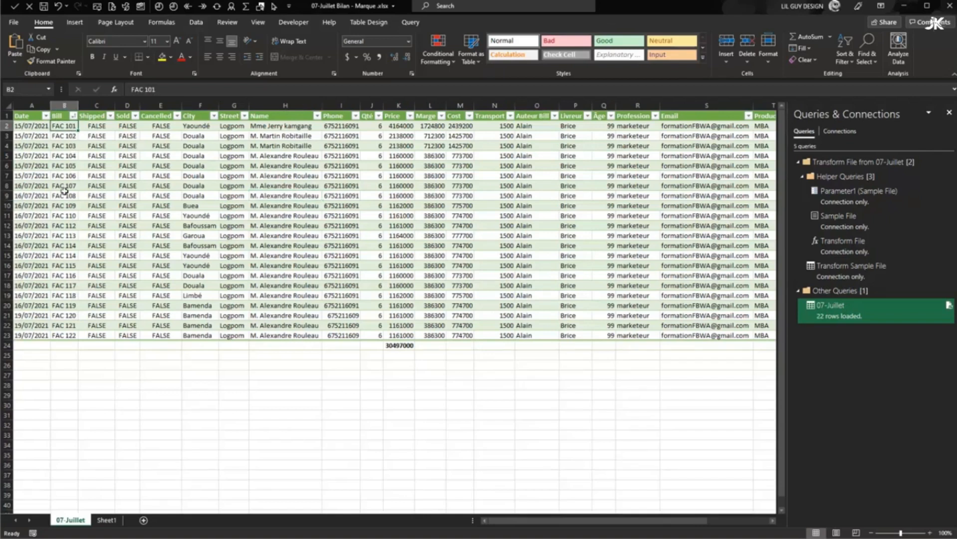
{"action": "left_click", "coordinate": [69, 208]}
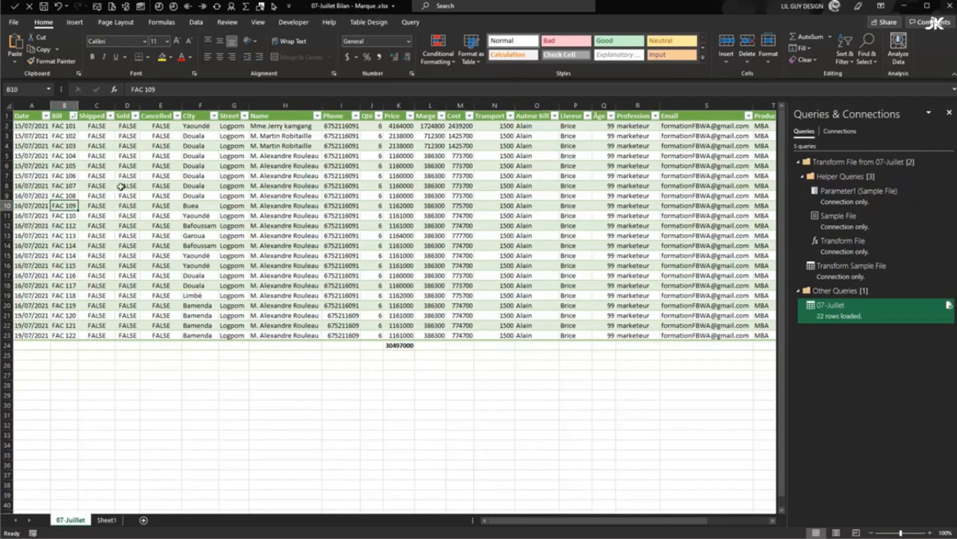
{"action": "left_click", "coordinate": [77, 130]}
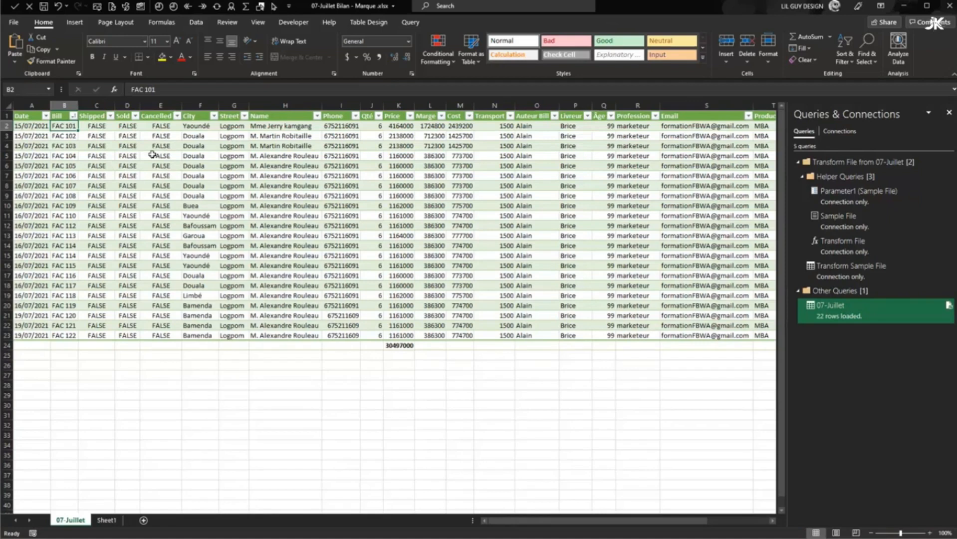
{"action": "left_click", "coordinate": [160, 185]}
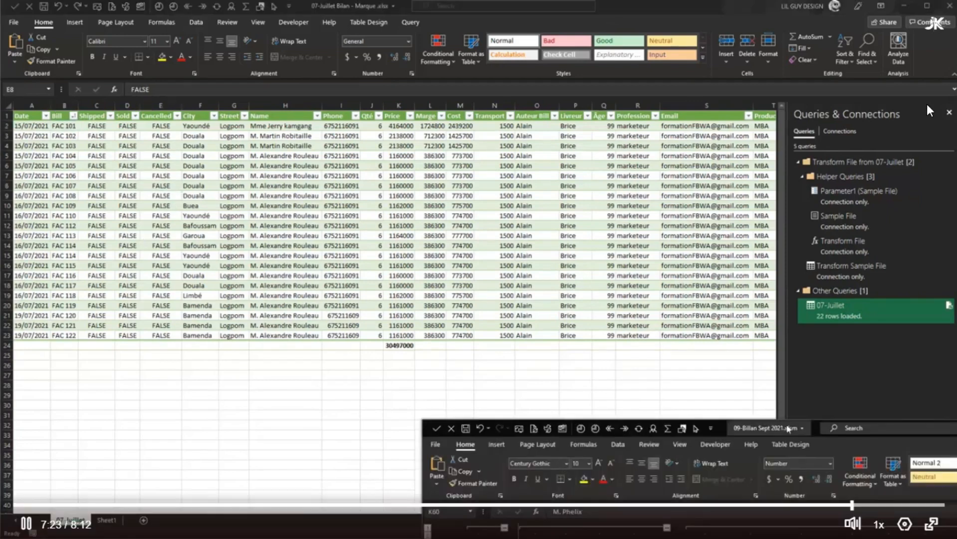
- Mark invoice 5 from the 07-Juillet folder as Cancelled, and save and close its workbook
{"action": "left_click_drag", "start_coordinate": [729, 430], "coordinate": [426, 140]}
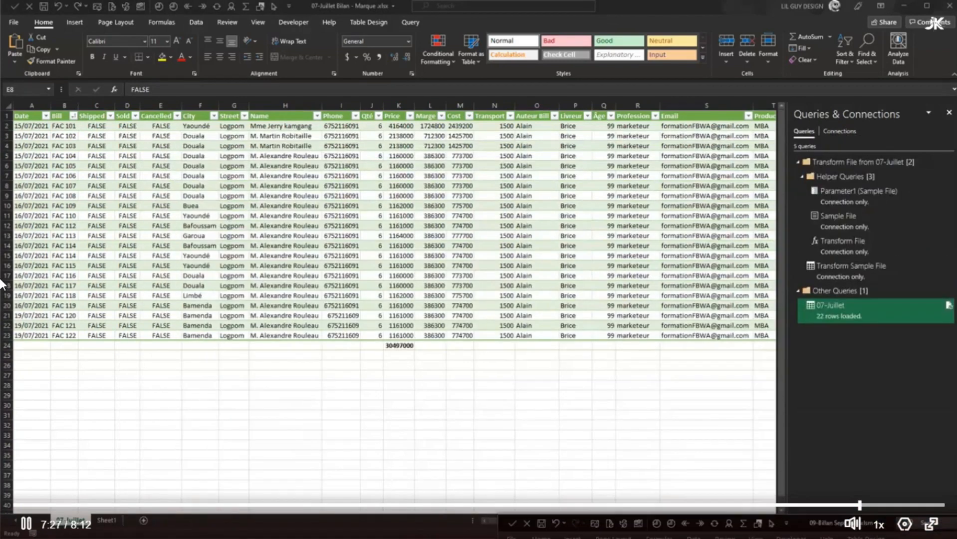
{"action": "key", "text": "alt+Tab"}
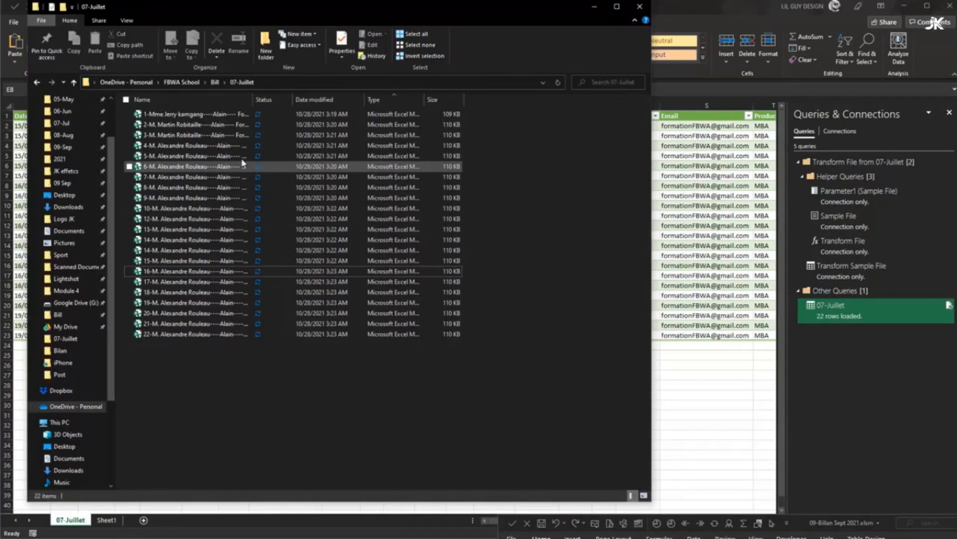
{"action": "left_click", "coordinate": [212, 156]}
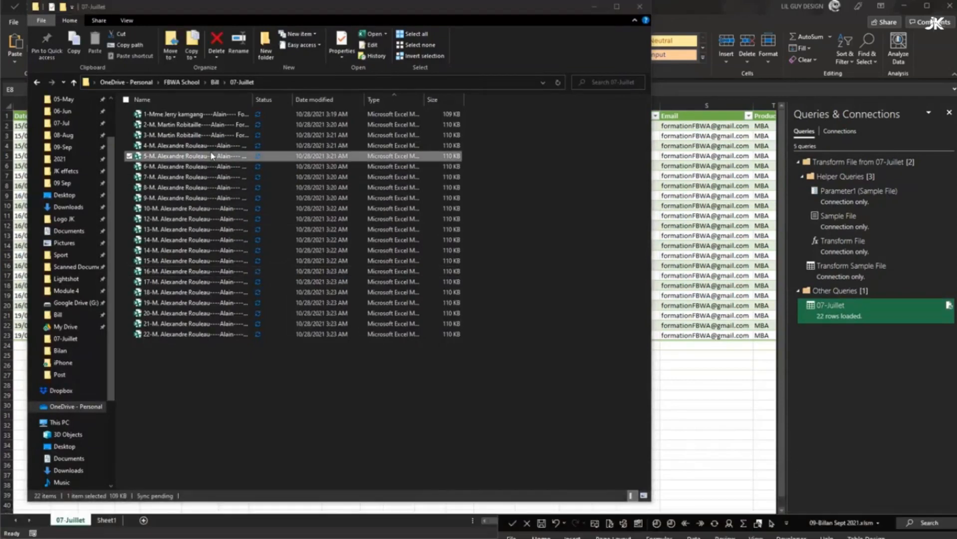
{"action": "double_click", "coordinate": [212, 155]}
{"action": "left_click", "coordinate": [303, 347]}
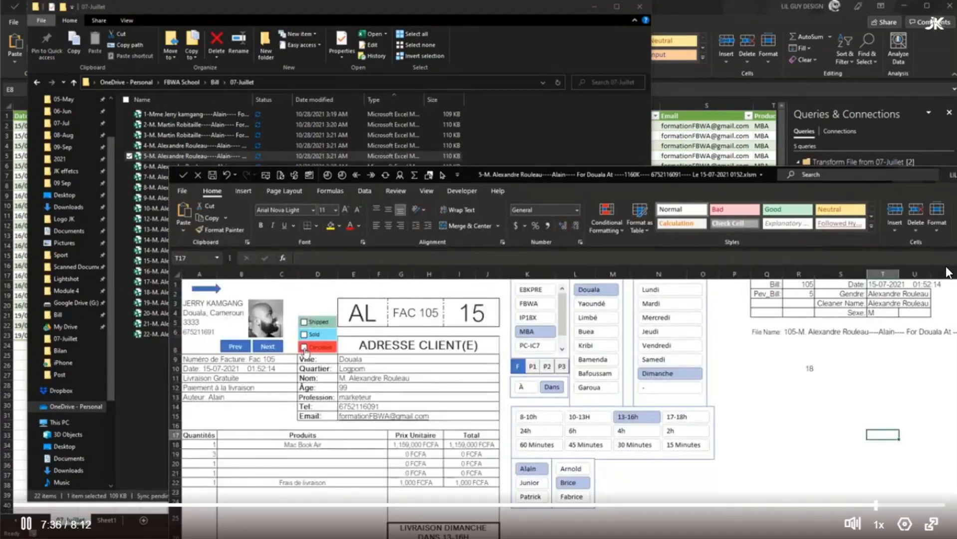
{"action": "left_click", "coordinate": [184, 175]}
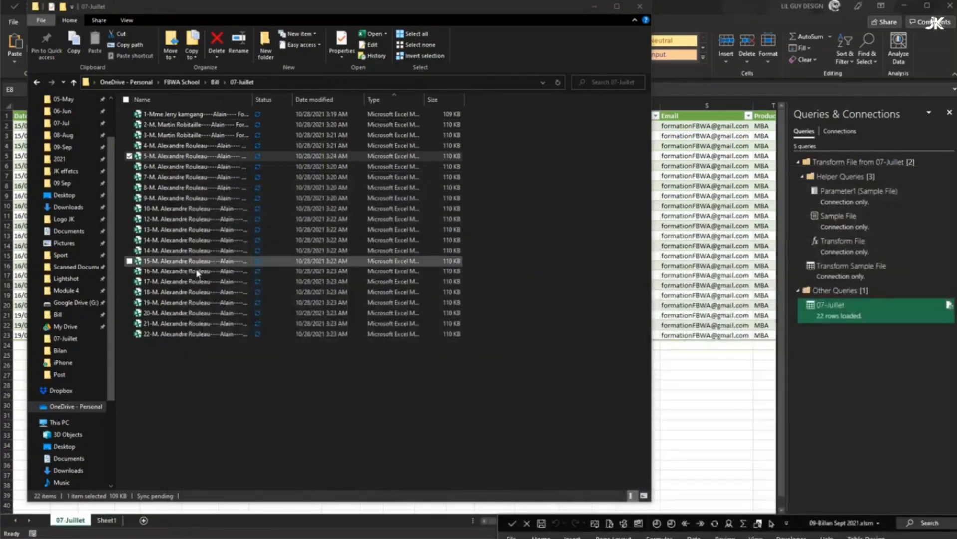
- Open invoice 16 from the 07-Juillet folder and mark it as Shipped
{"action": "left_click", "coordinate": [197, 272]}
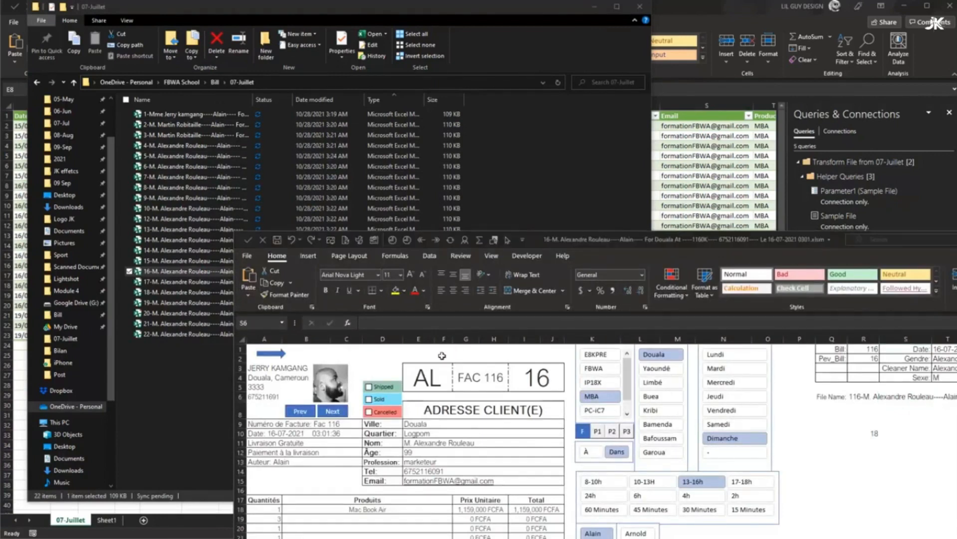
{"action": "left_click", "coordinate": [369, 388]}
{"action": "left_click", "coordinate": [368, 389]}
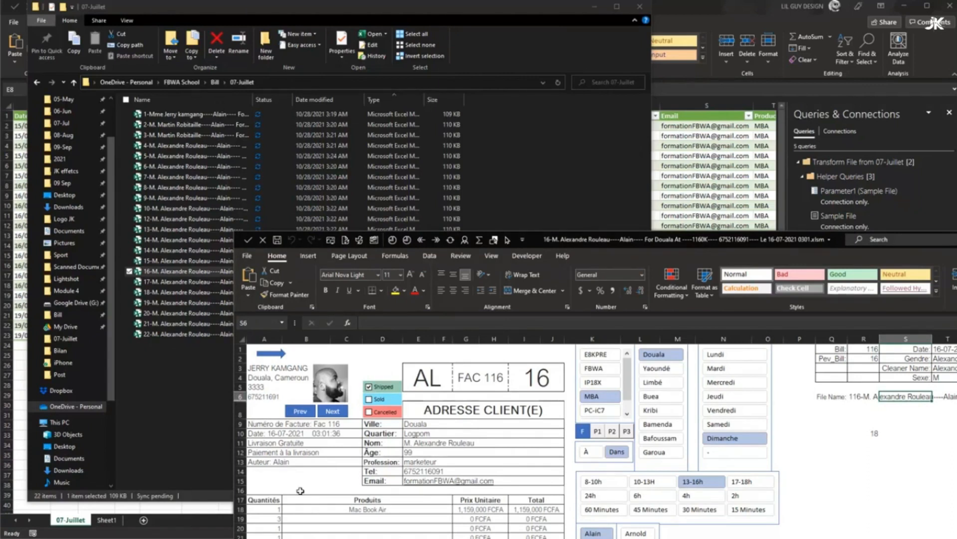
{"action": "left_click", "coordinate": [375, 388]}
{"action": "left_click_drag", "start_coordinate": [639, 244], "coordinate": [505, 39]}
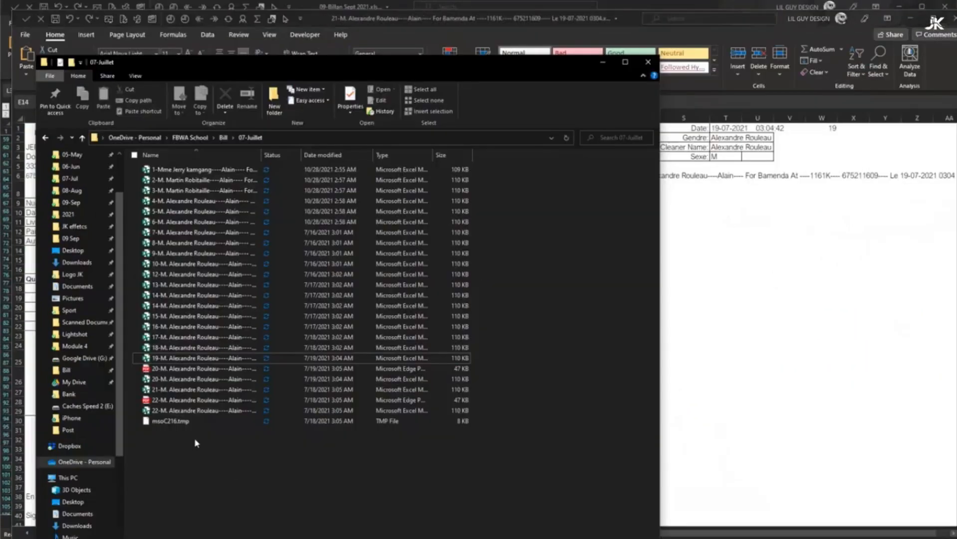